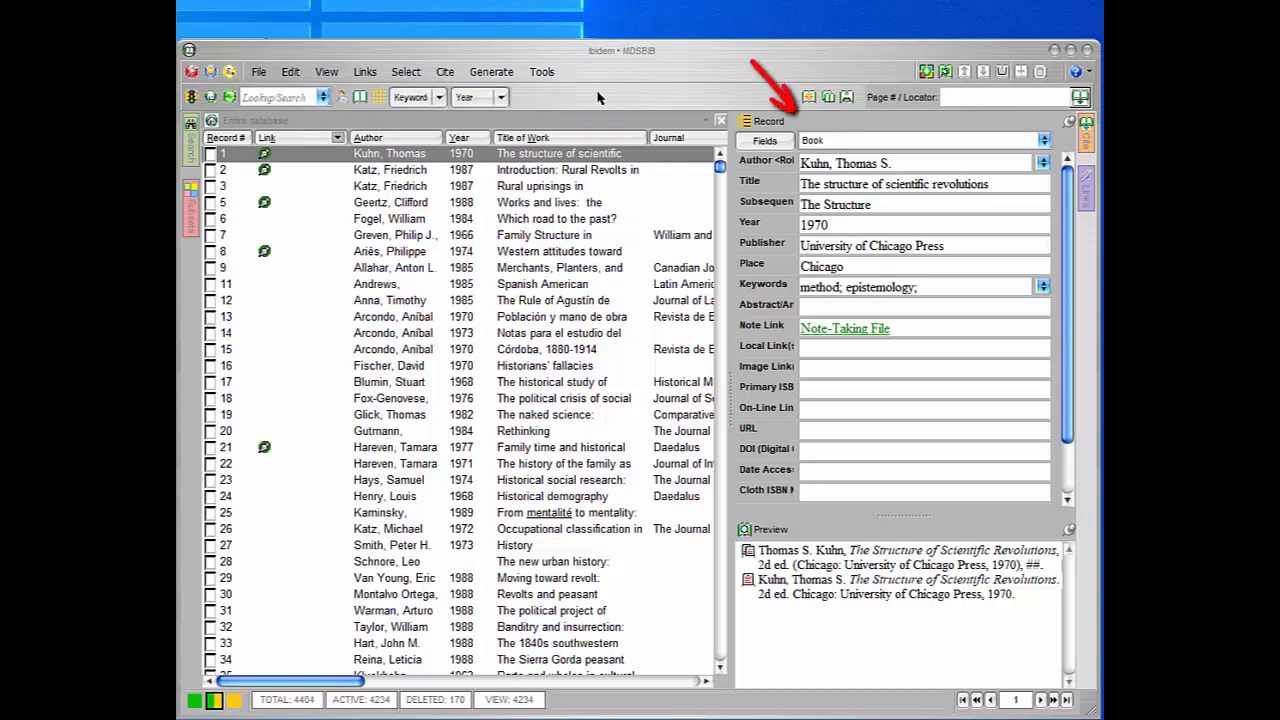
Examine the title, publisher and keyword fields of the first book record, along with its citation preview.
click(806, 124)
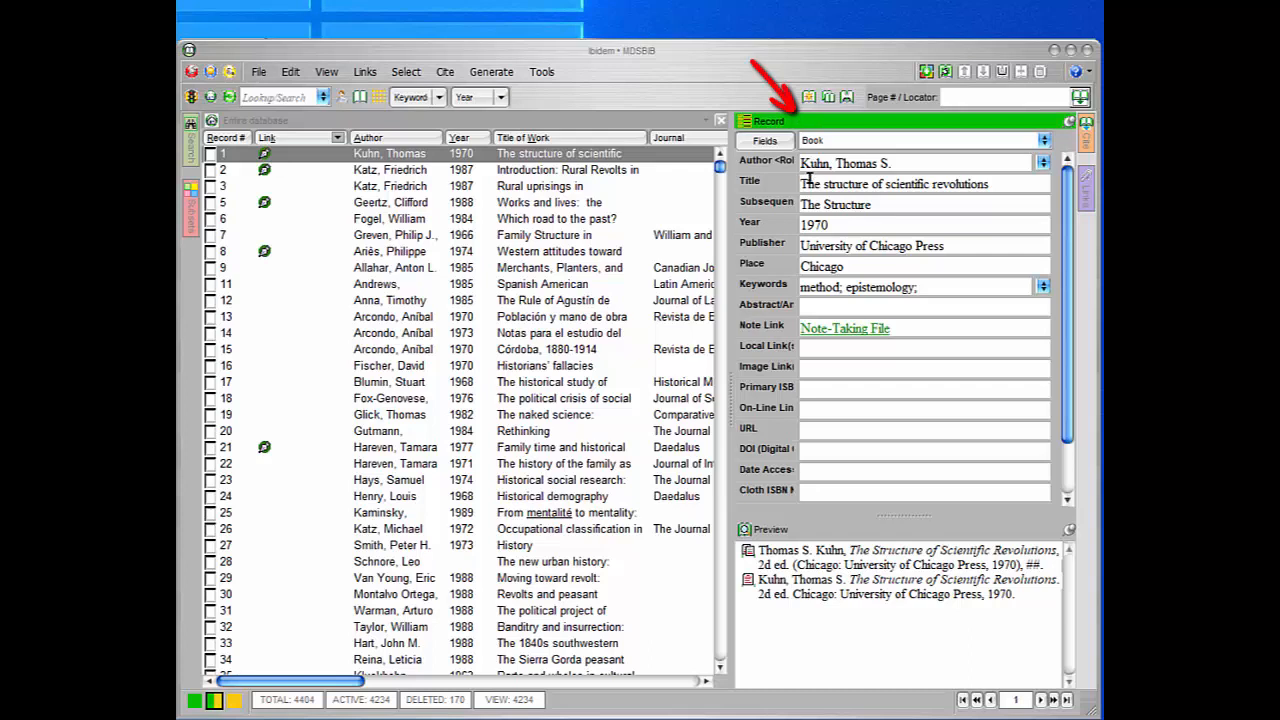
click(806, 179)
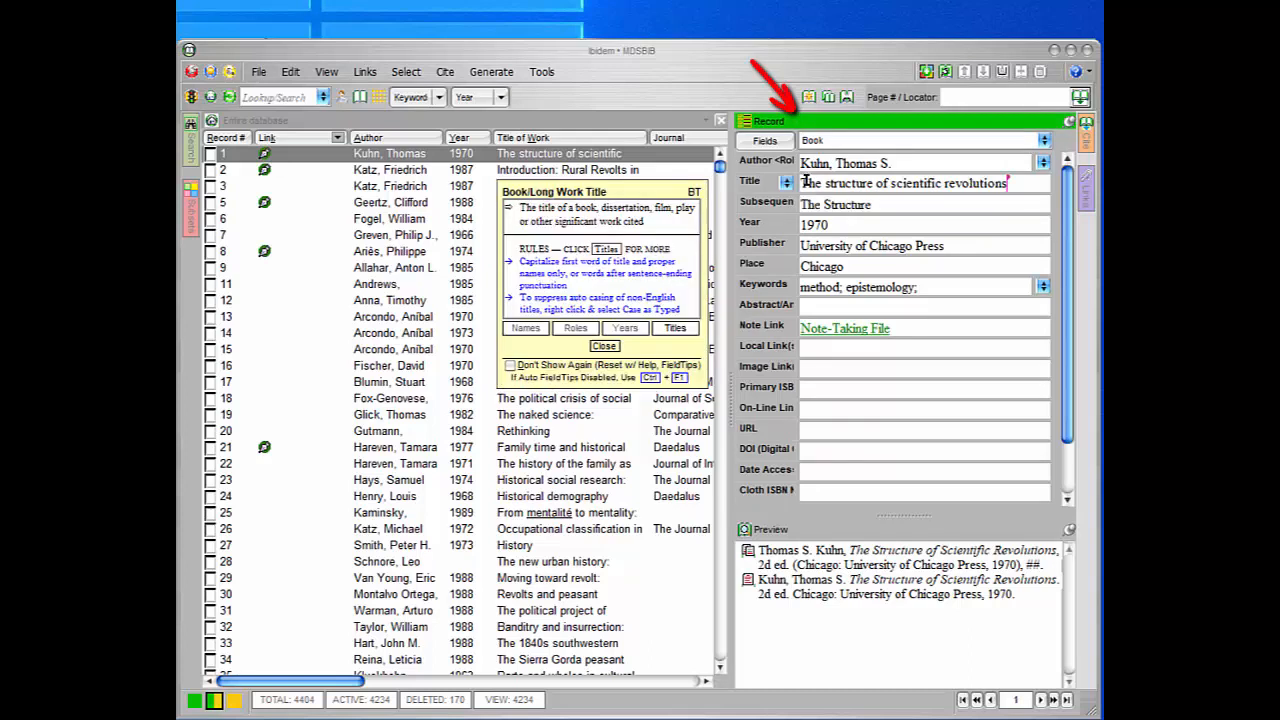
click(806, 245)
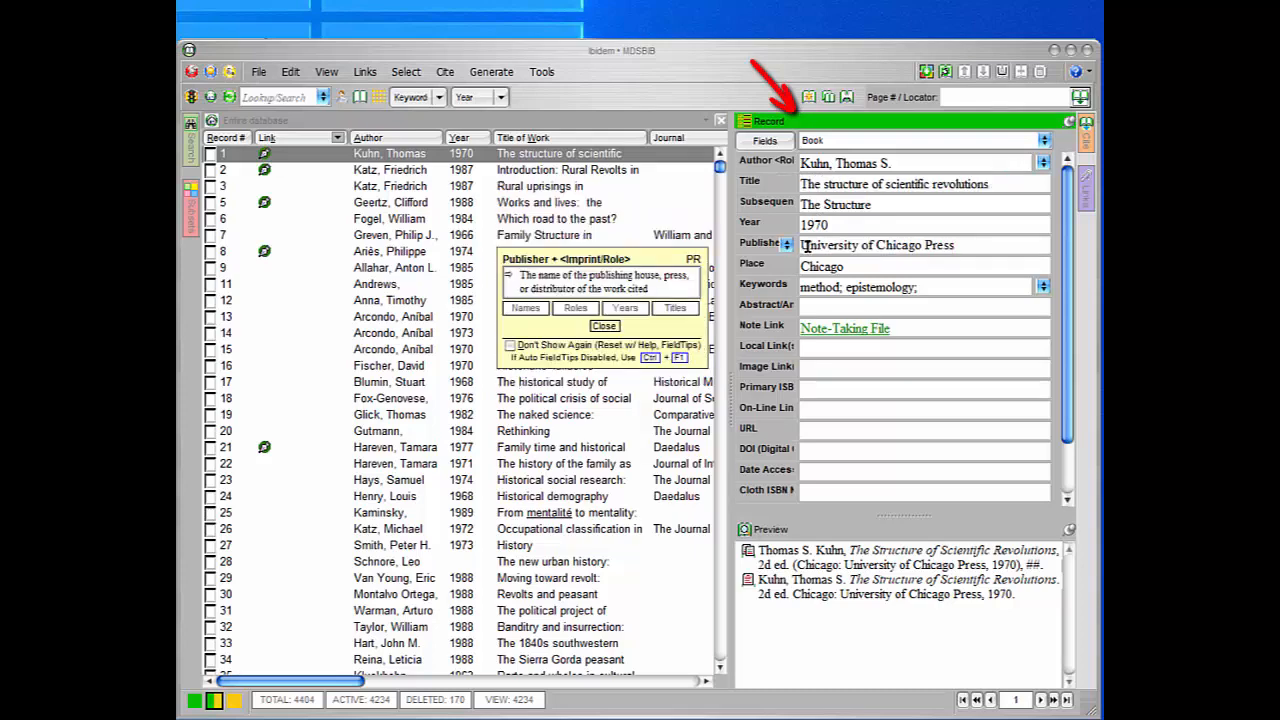
click(814, 287)
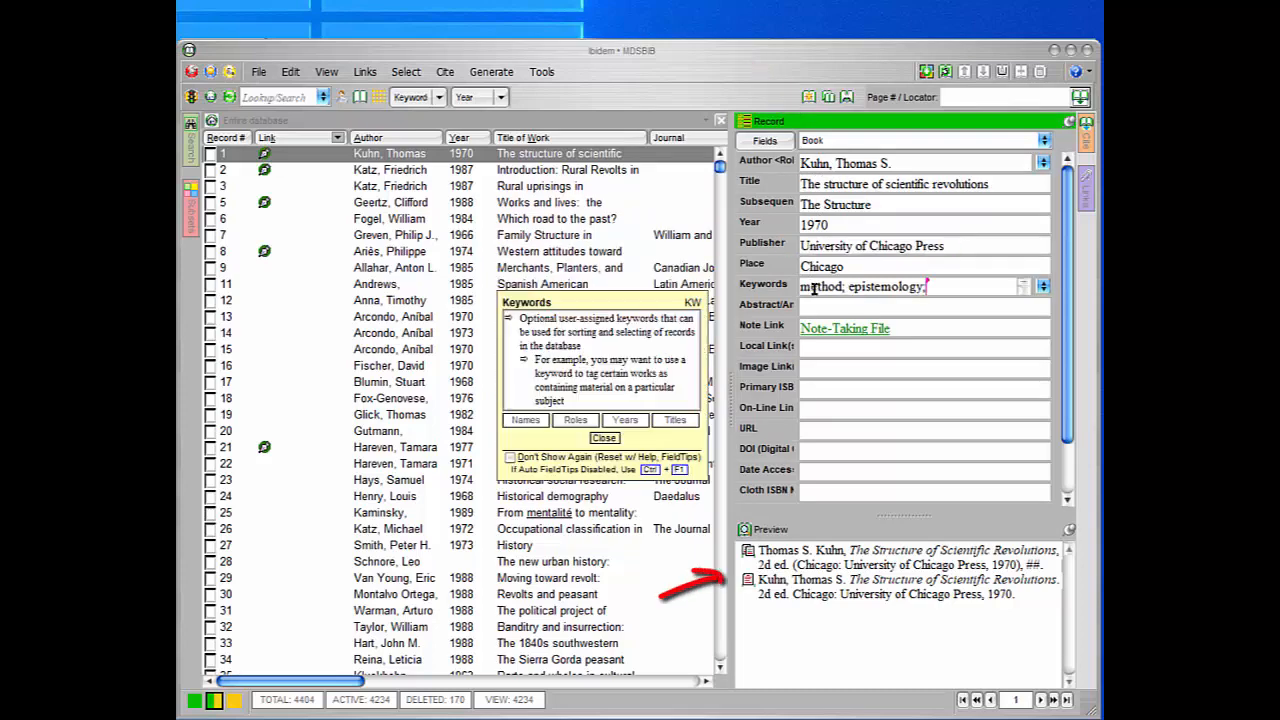
click(696, 304)
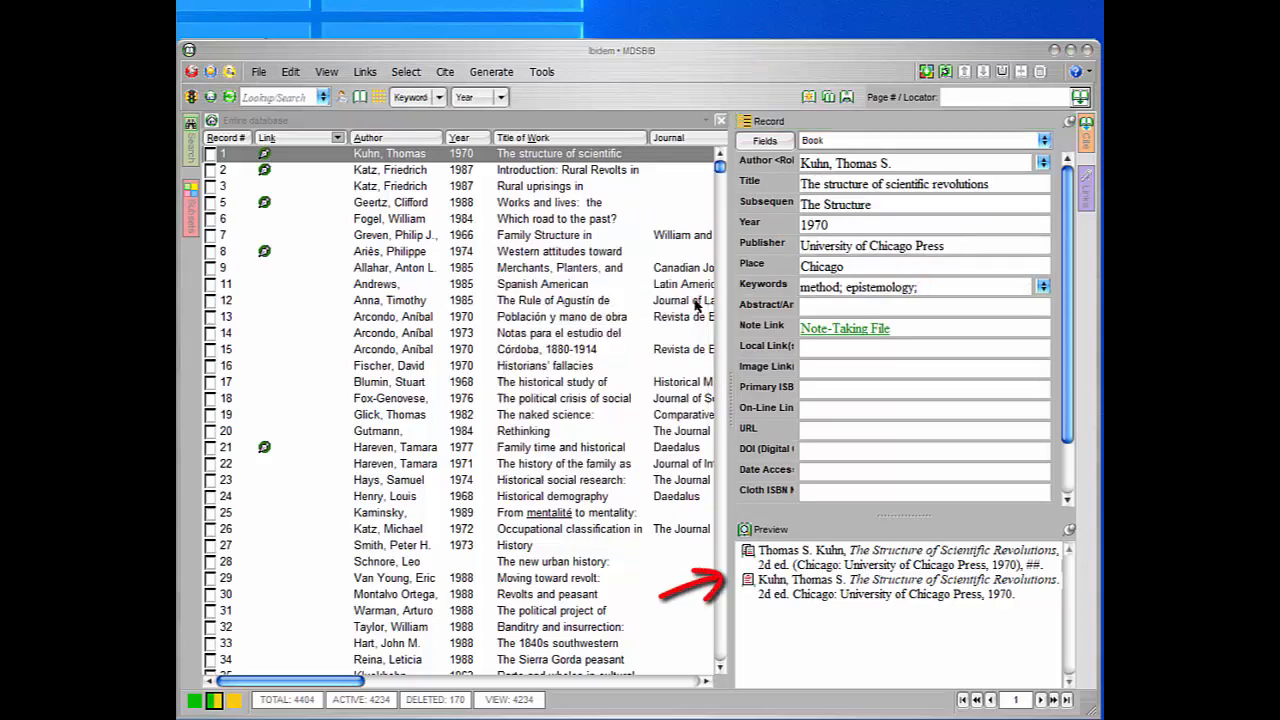
click(842, 541)
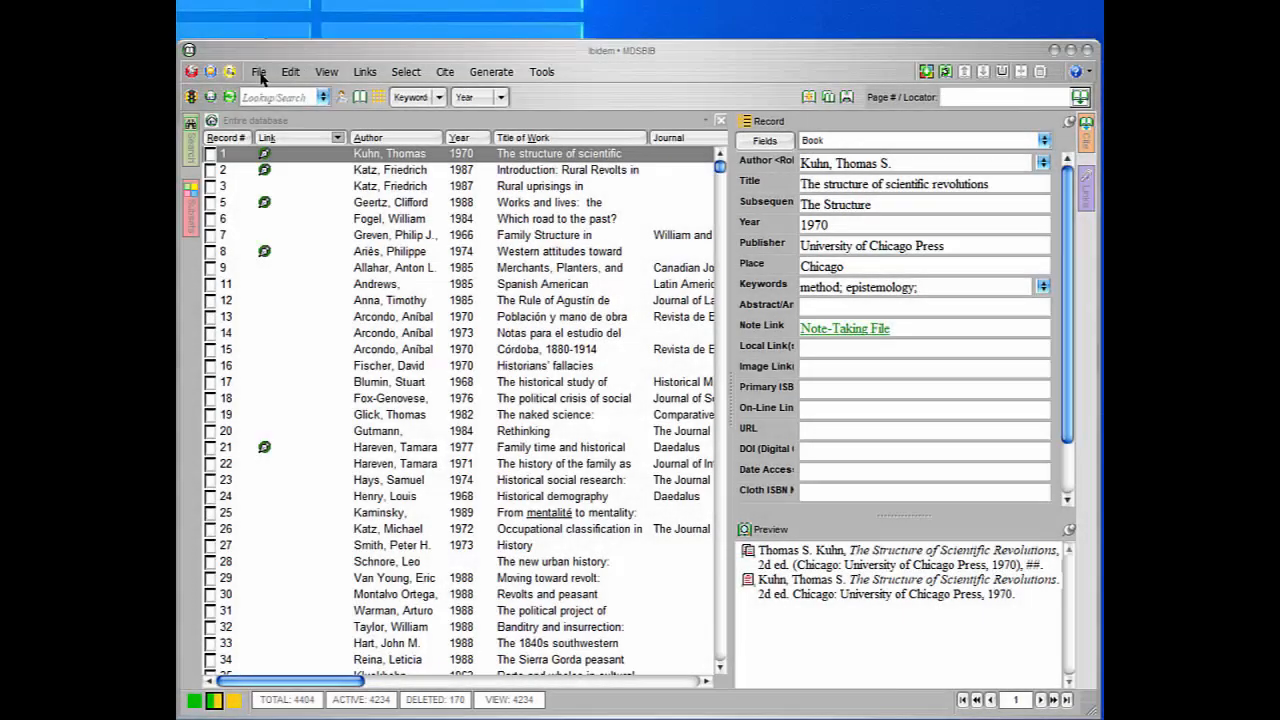
Open the Exlibris, DemoDB and My Library databases alongside MDSBIB.
click(259, 72)
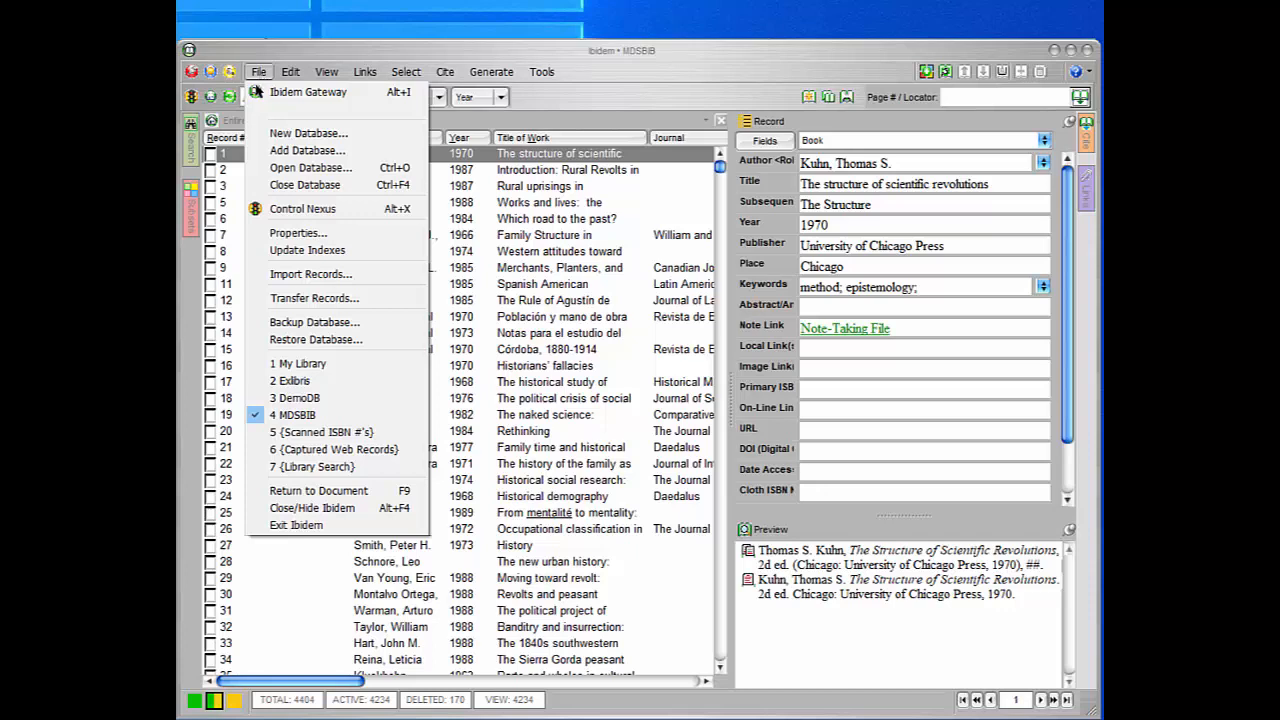
click(287, 384)
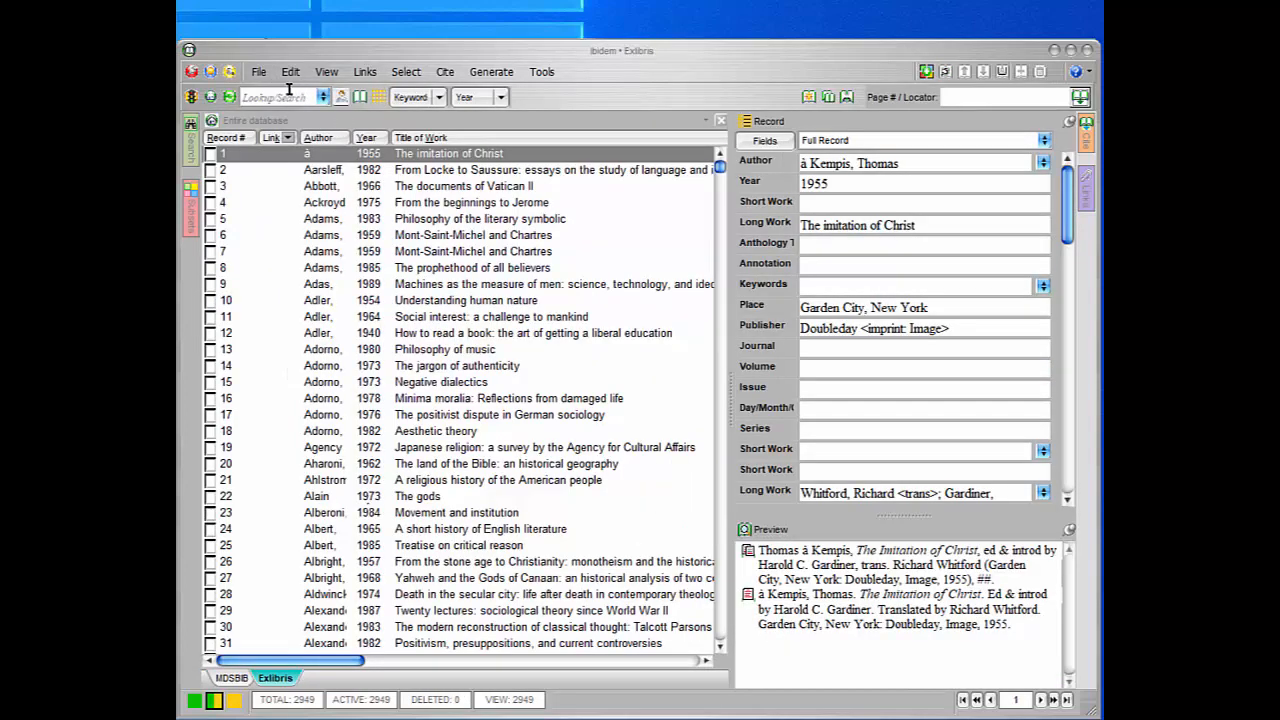
click(259, 74)
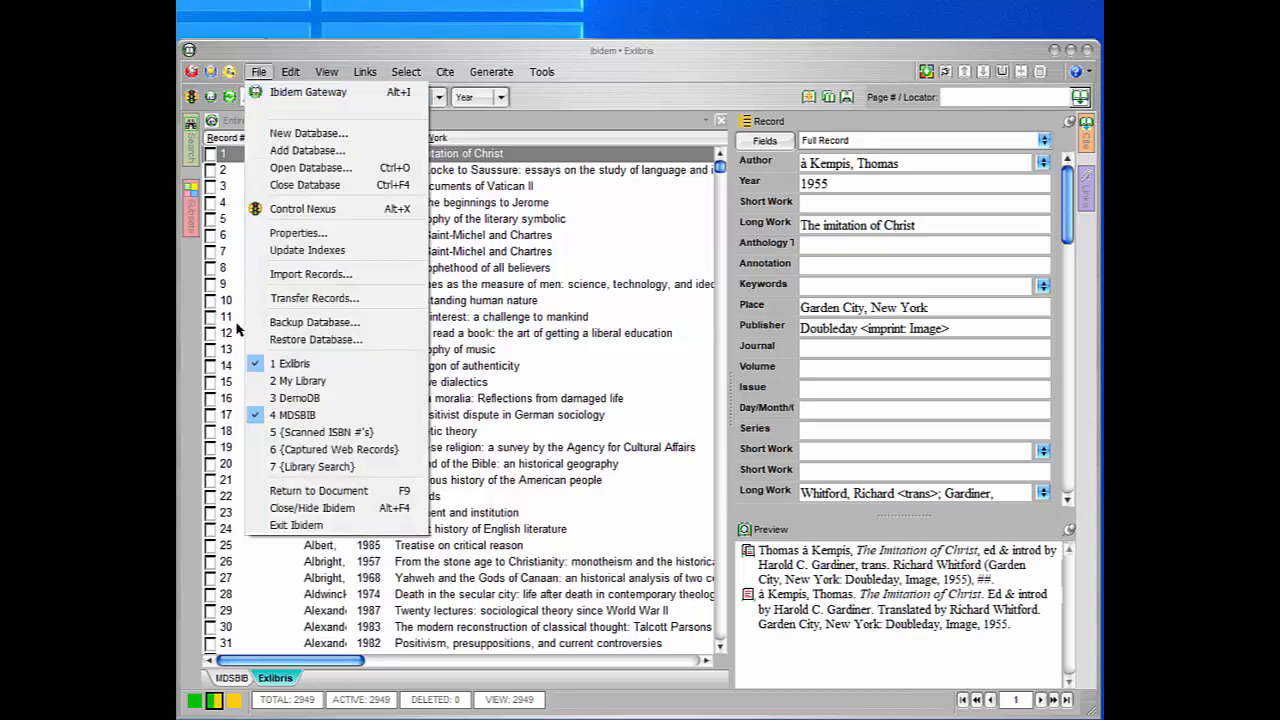
click(276, 398)
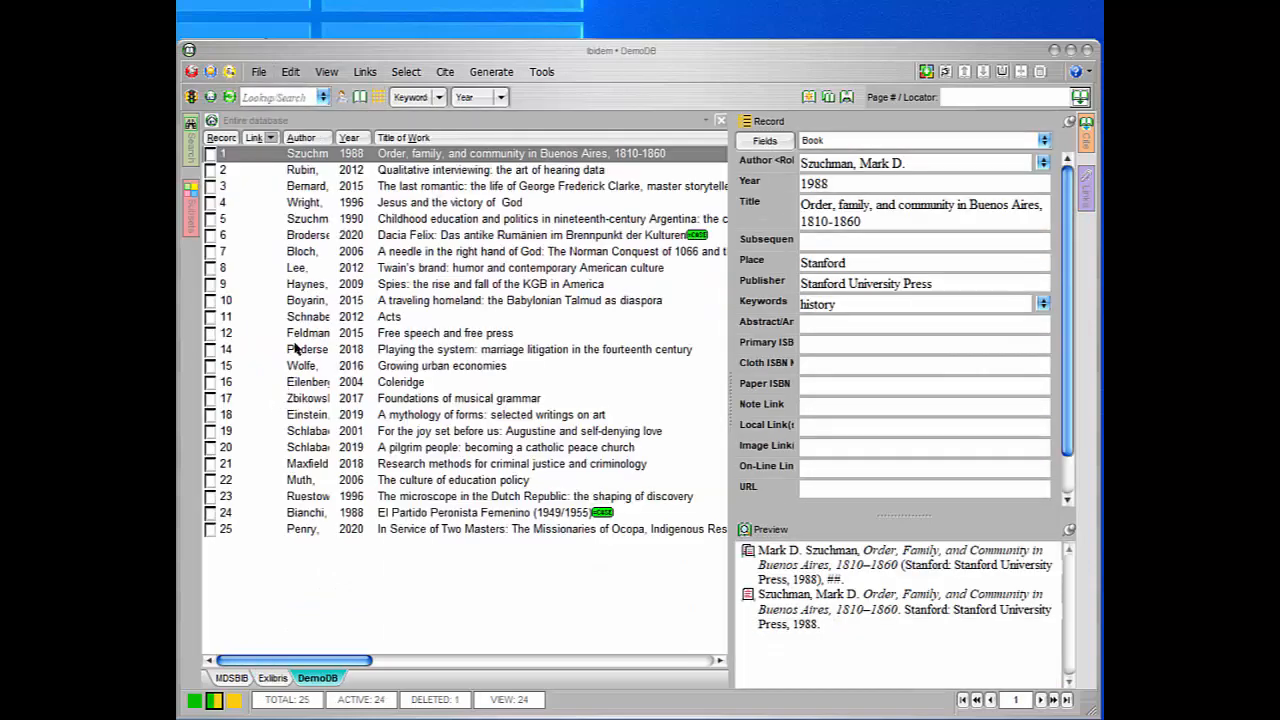
click(260, 73)
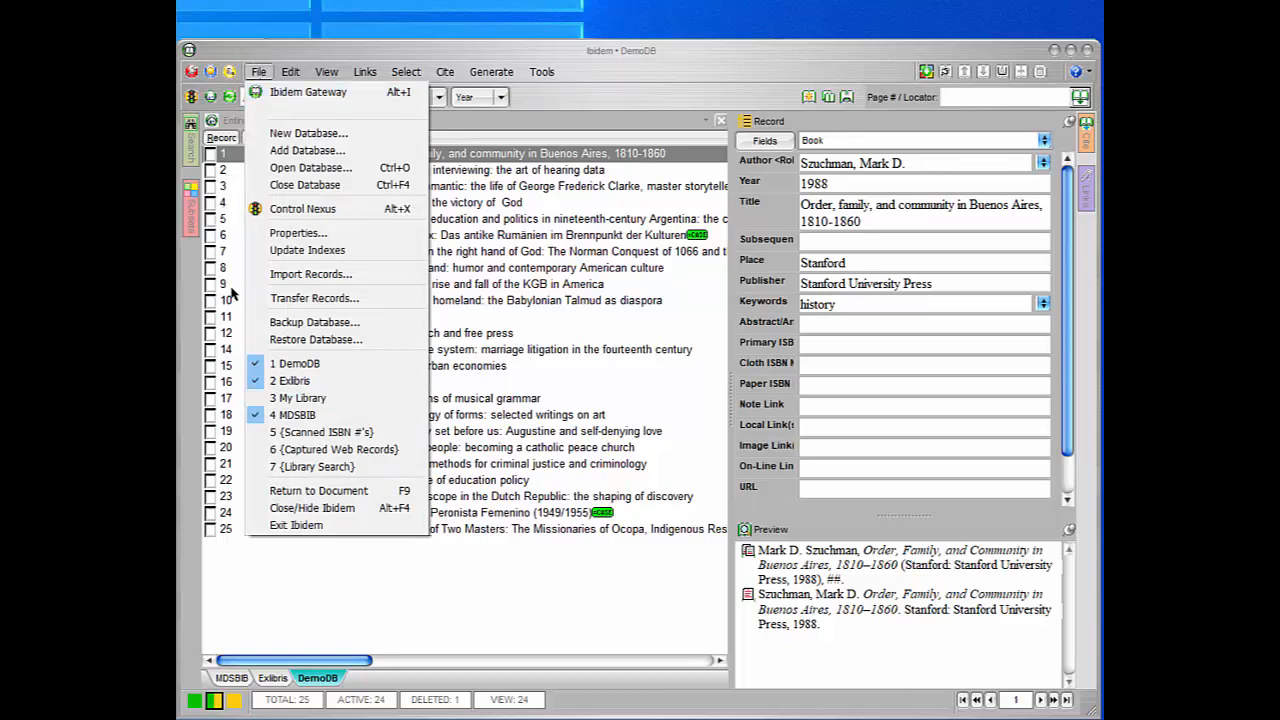
click(336, 399)
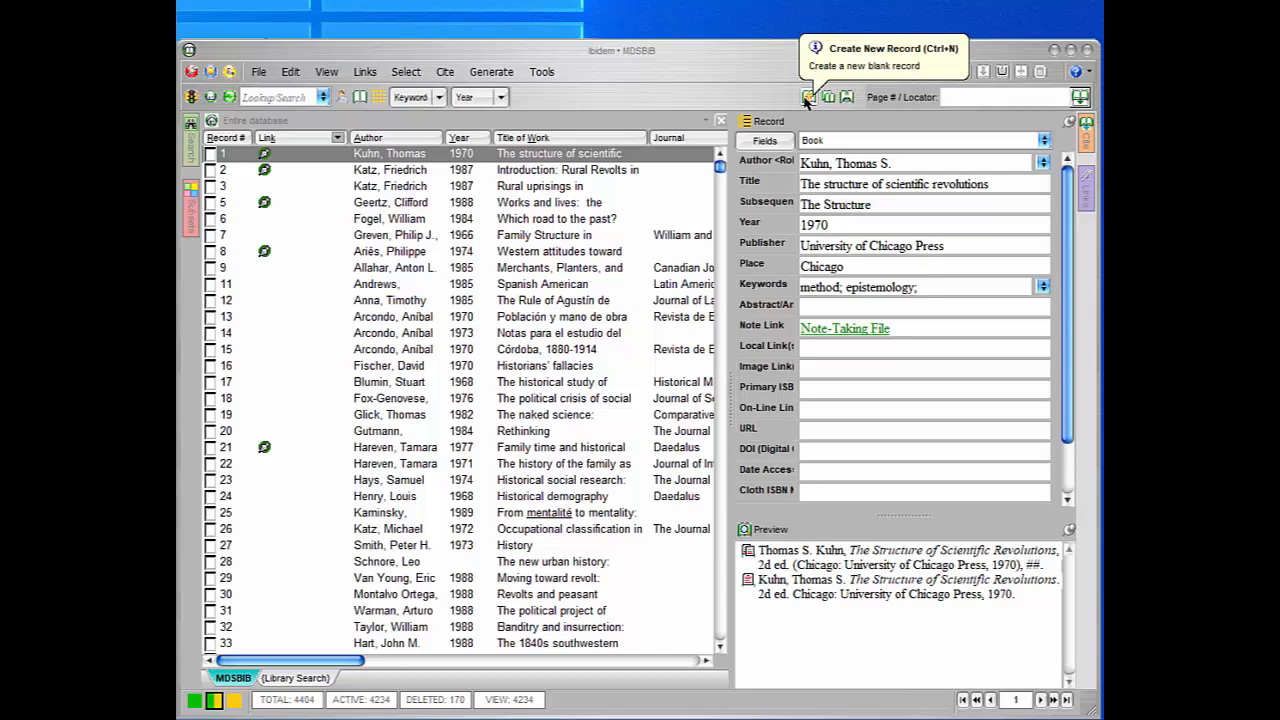
click(290, 74)
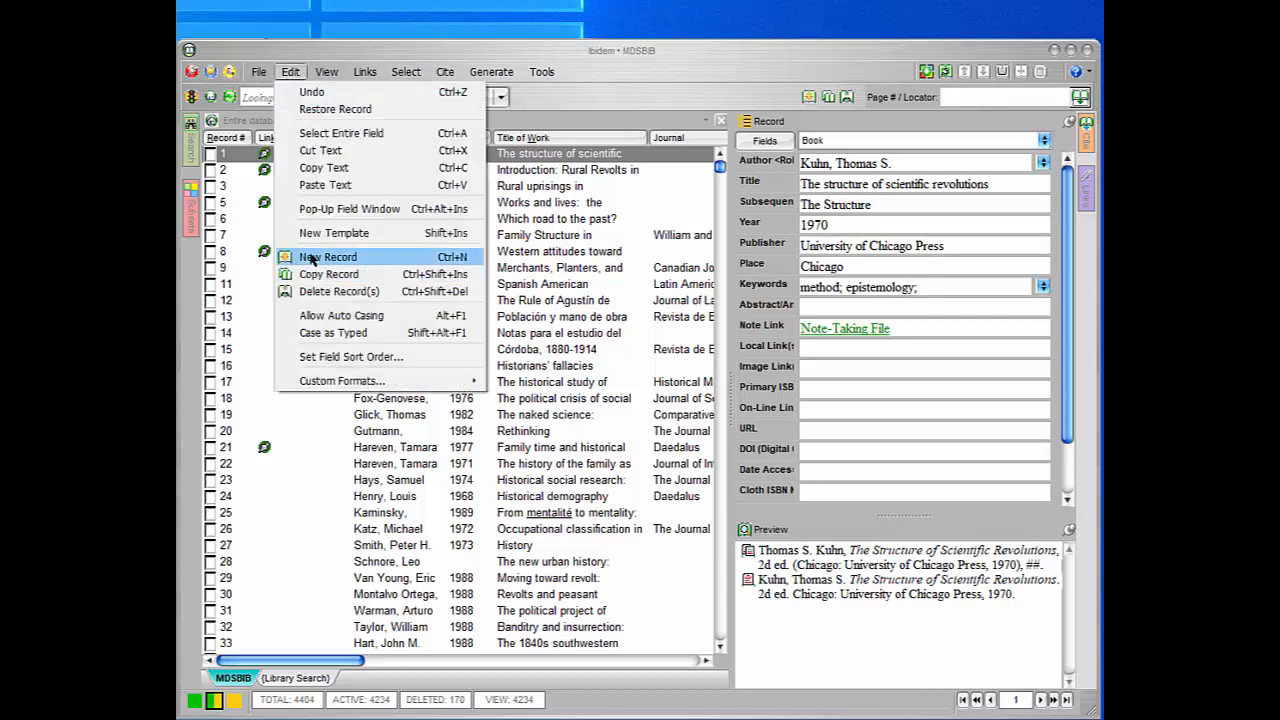
click(620, 73)
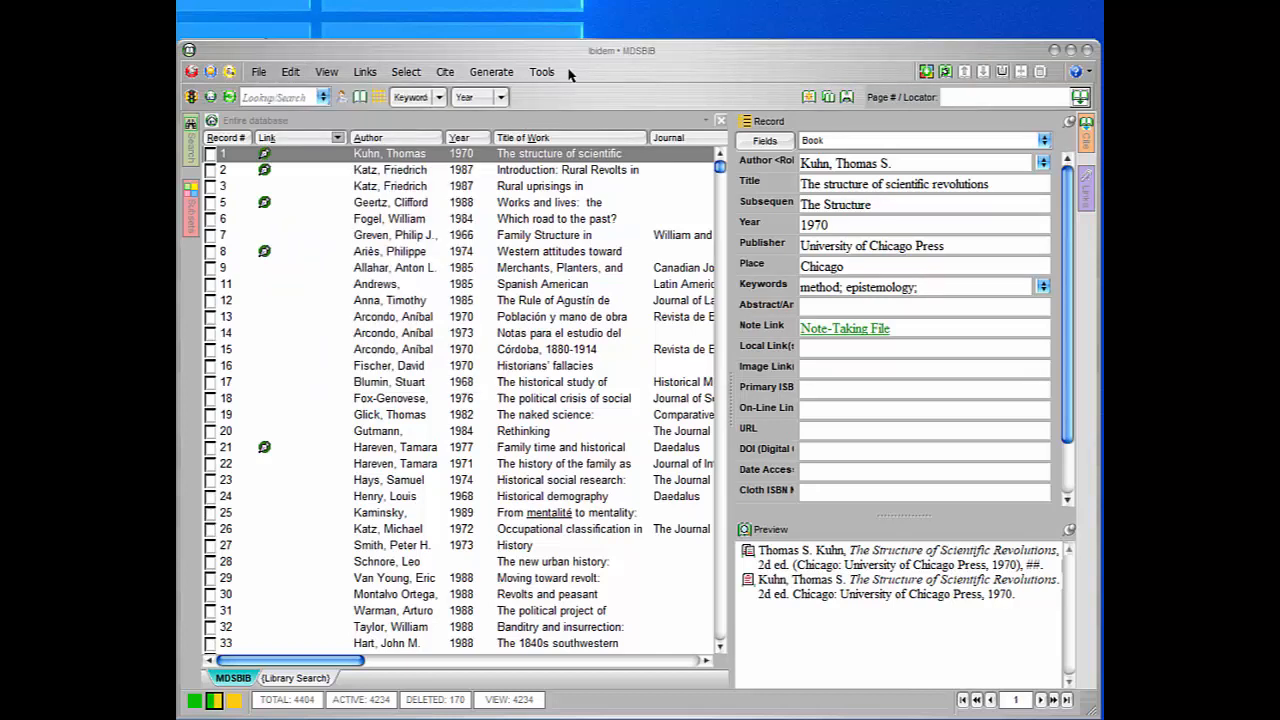
Review the available record import formats and the data files offered for RIS Records, and close the import dialog without importing.
click(262, 74)
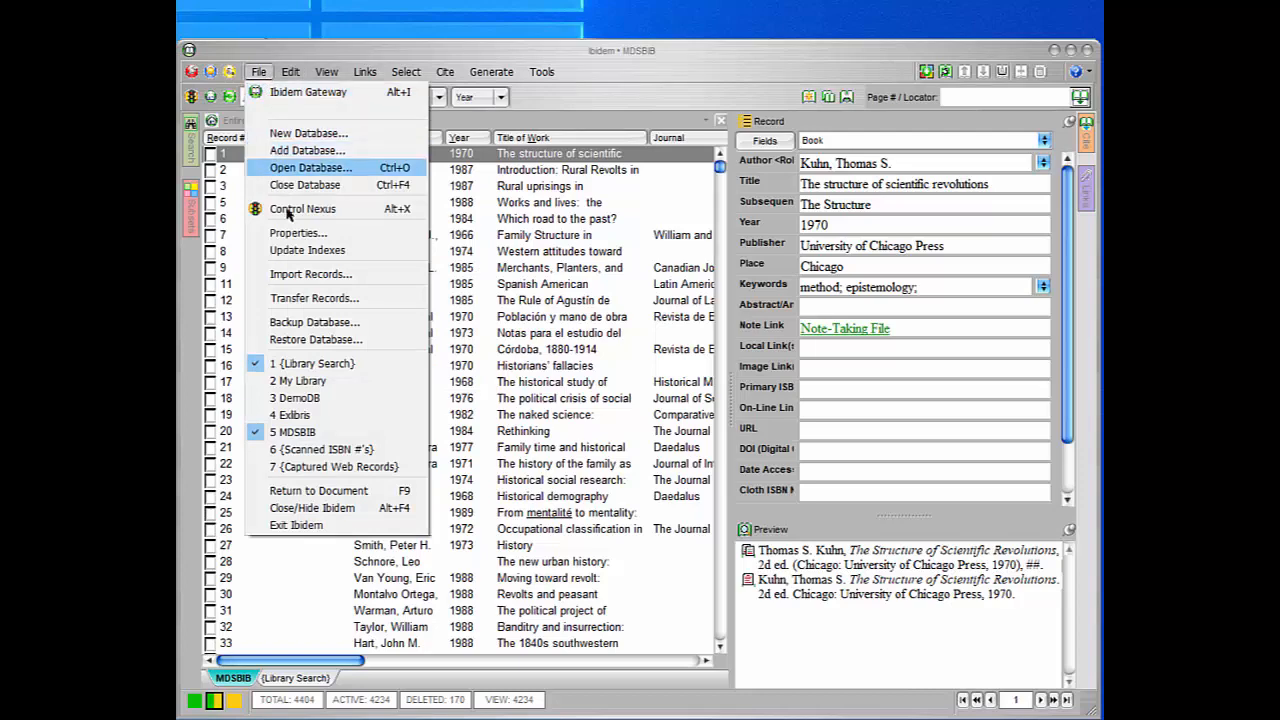
click(286, 275)
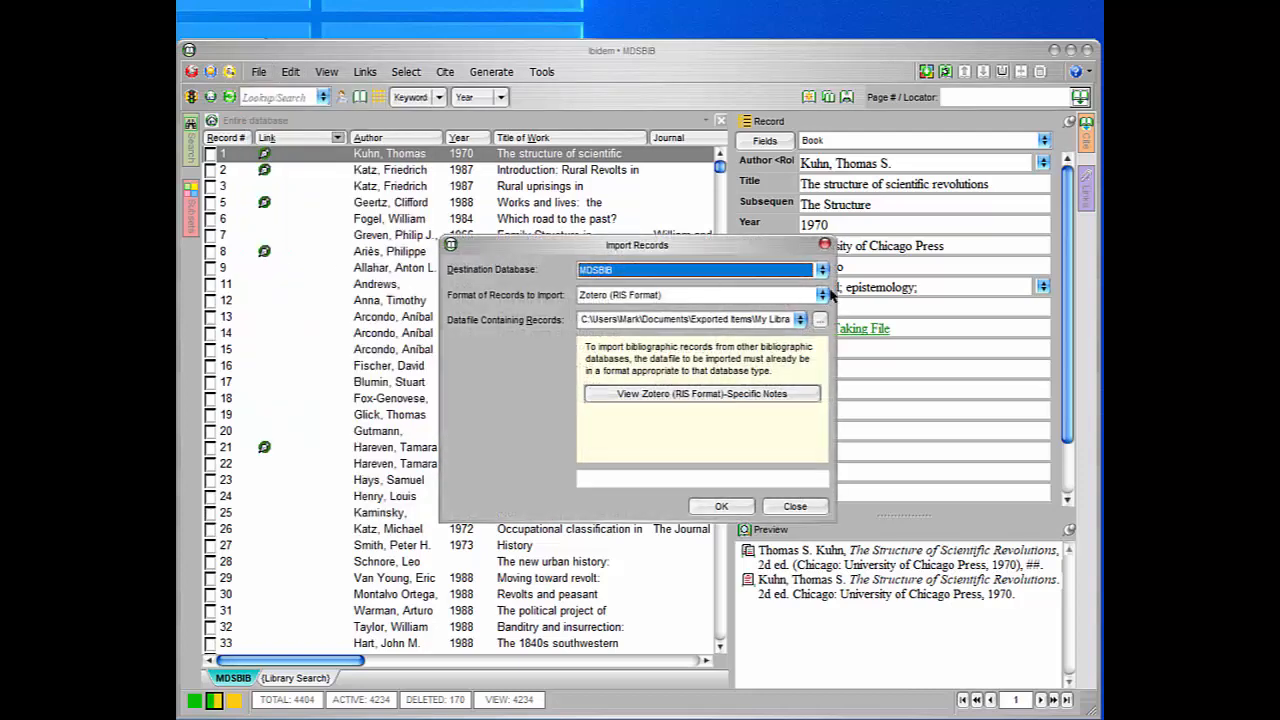
click(822, 297)
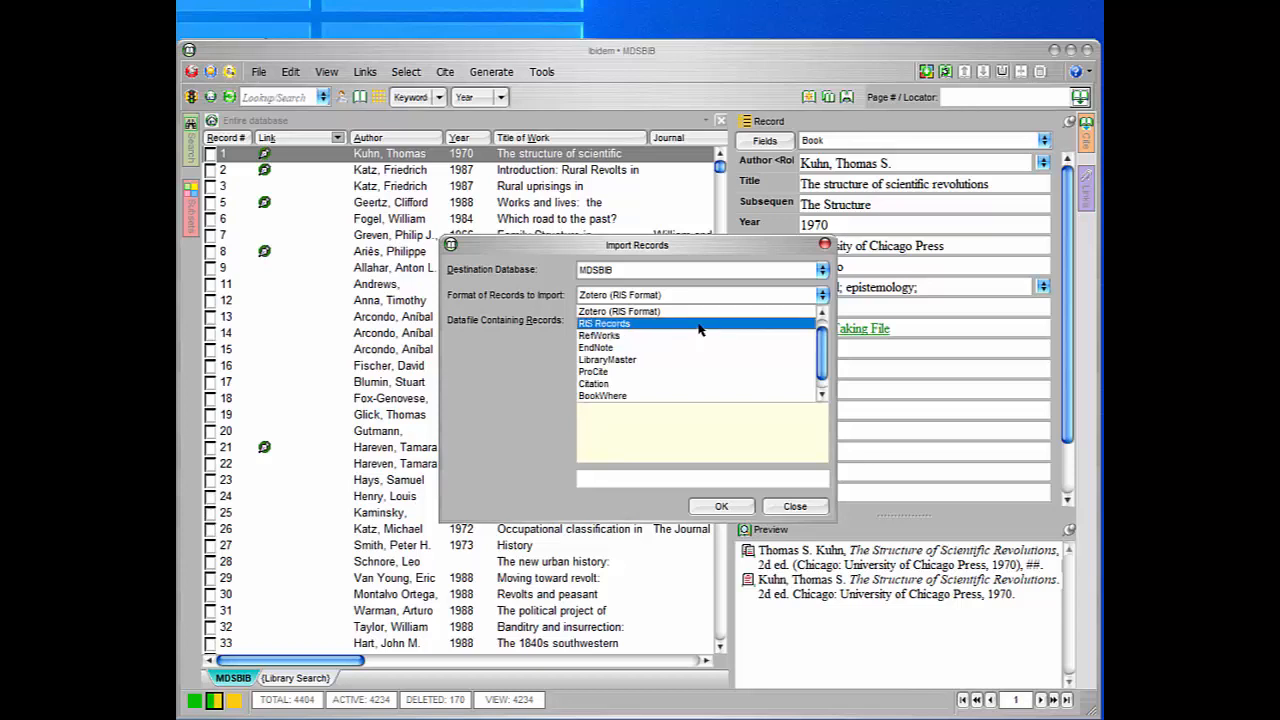
click(700, 324)
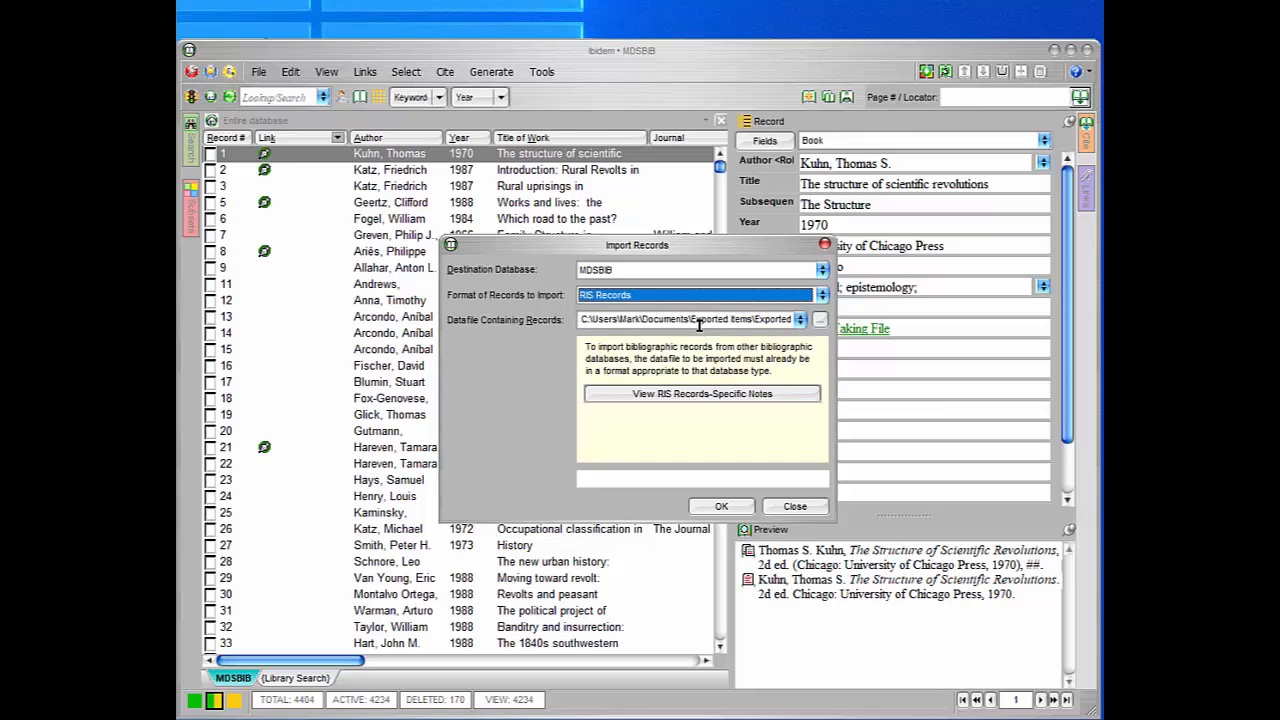
click(800, 319)
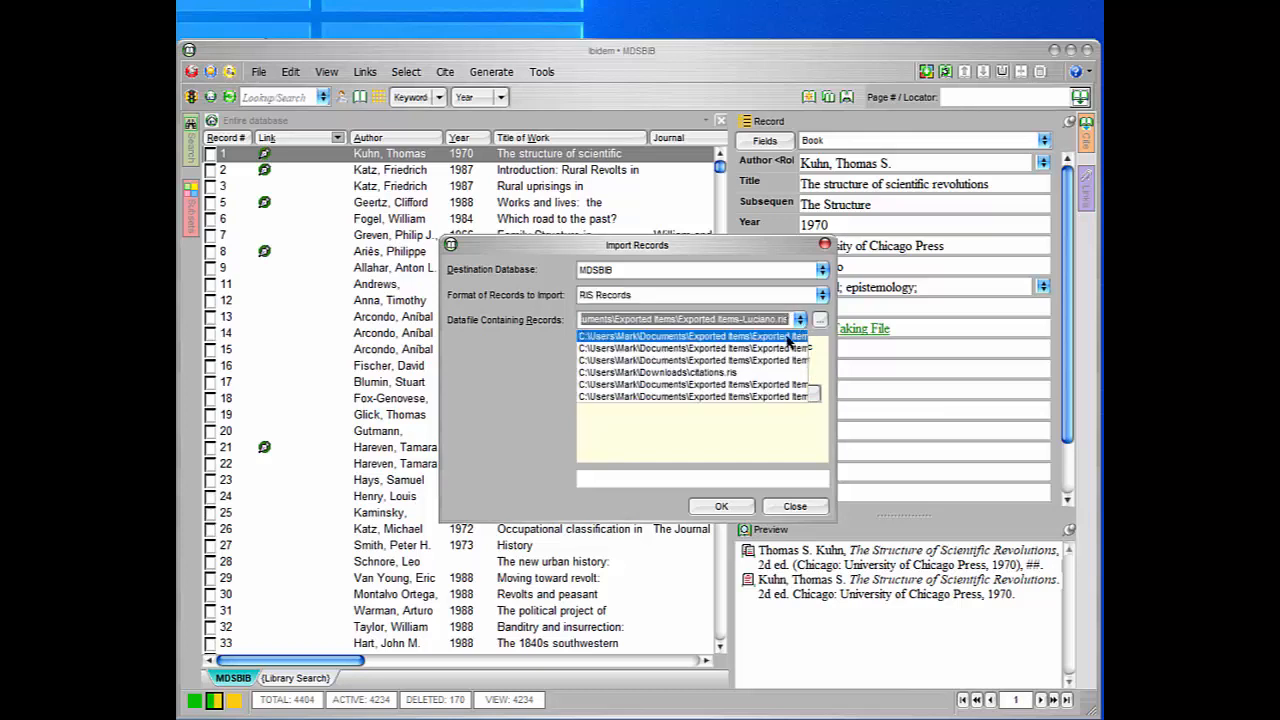
click(826, 302)
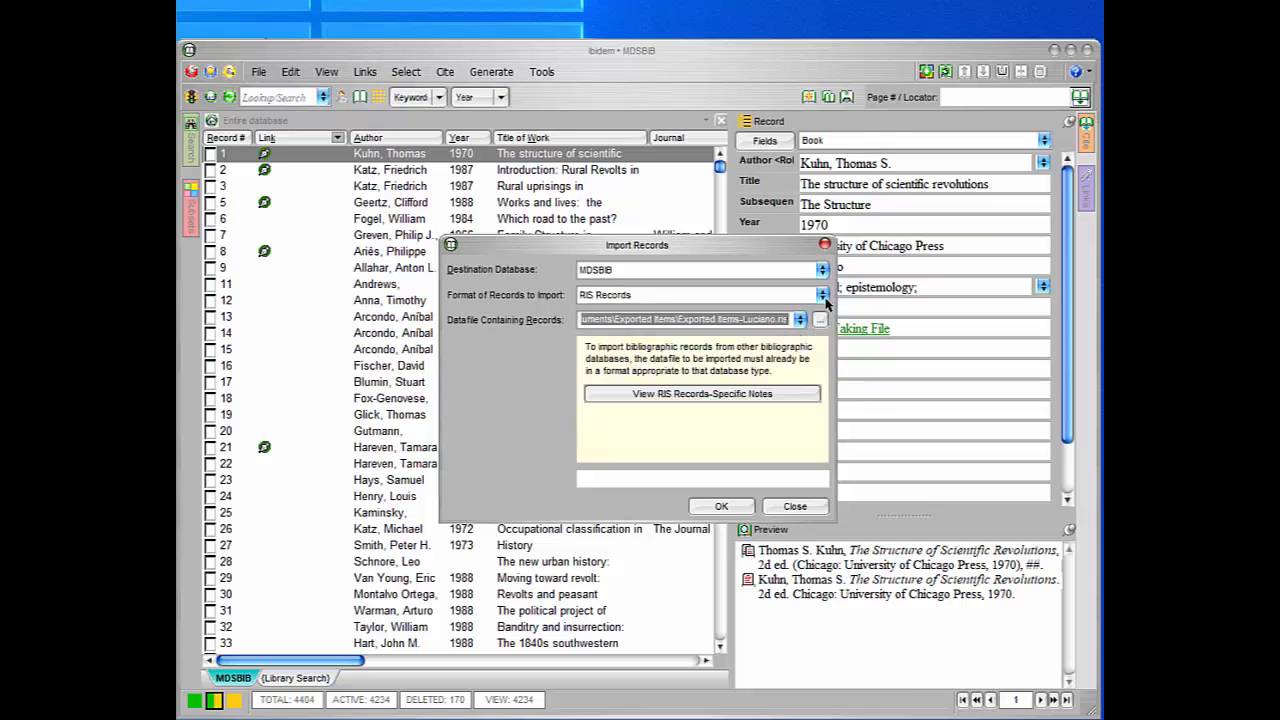
click(822, 296)
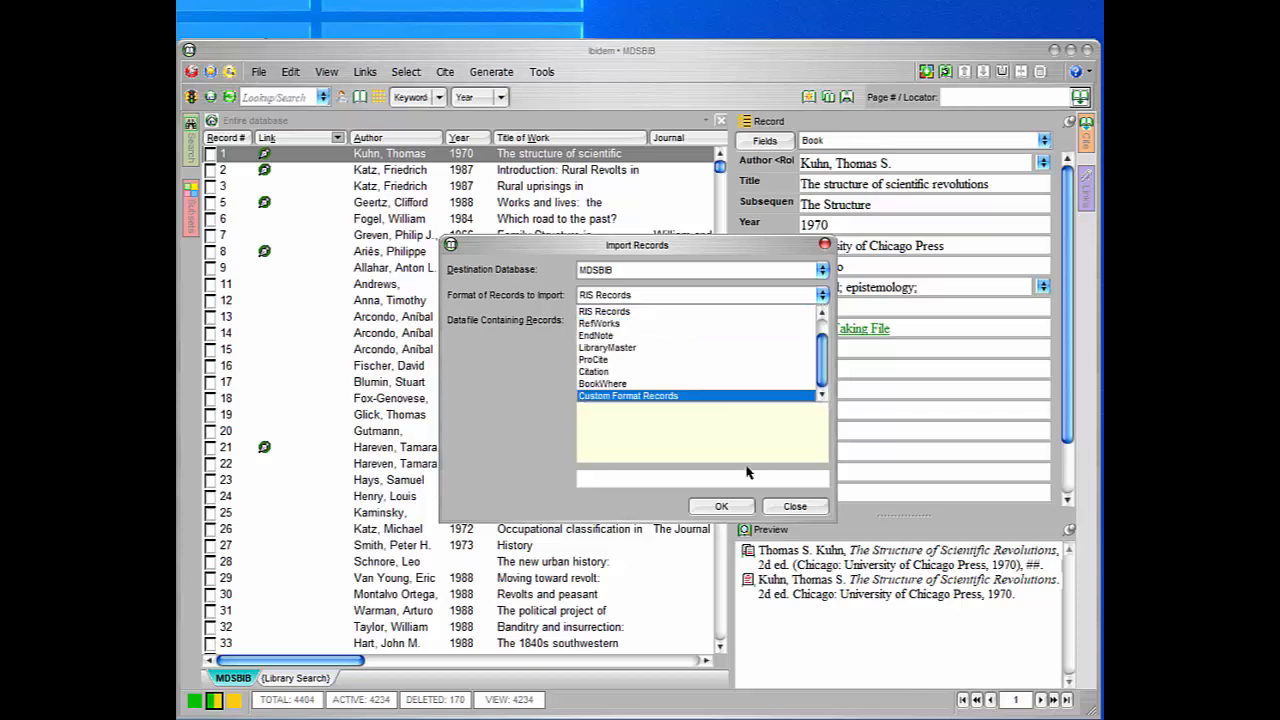
click(785, 508)
click(785, 508)
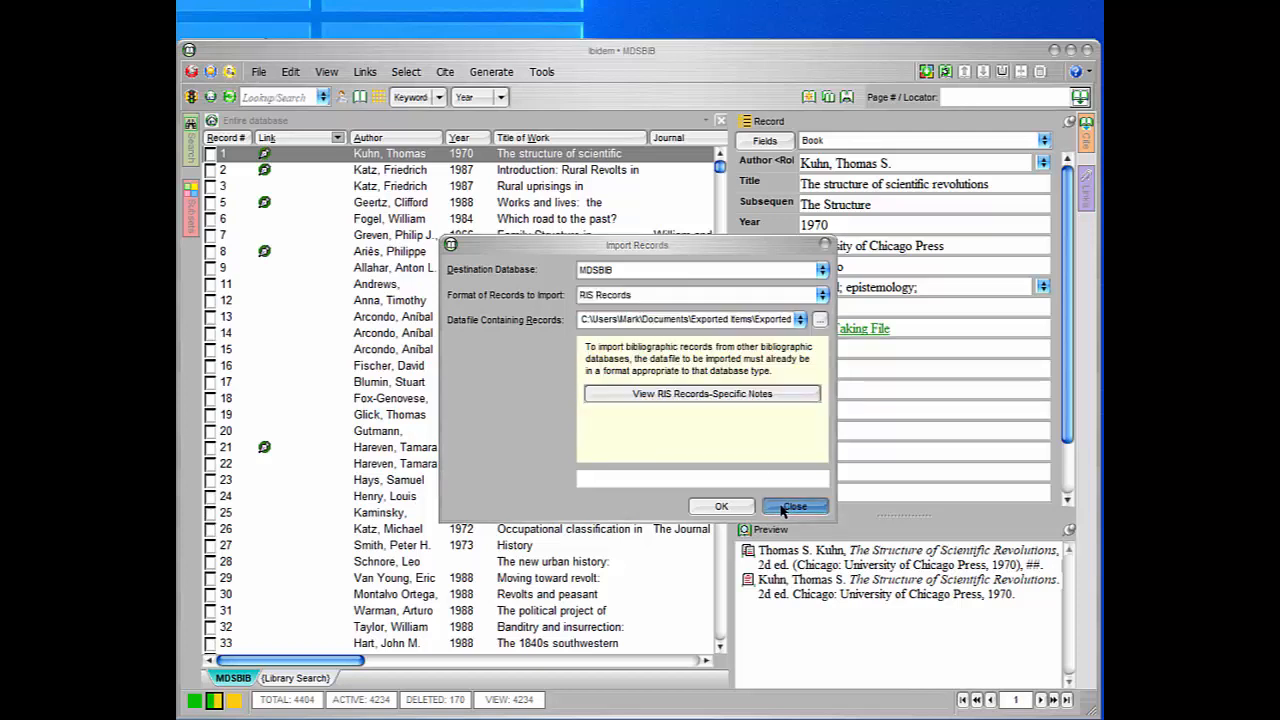
Show the {Library Search} database.
click(315, 678)
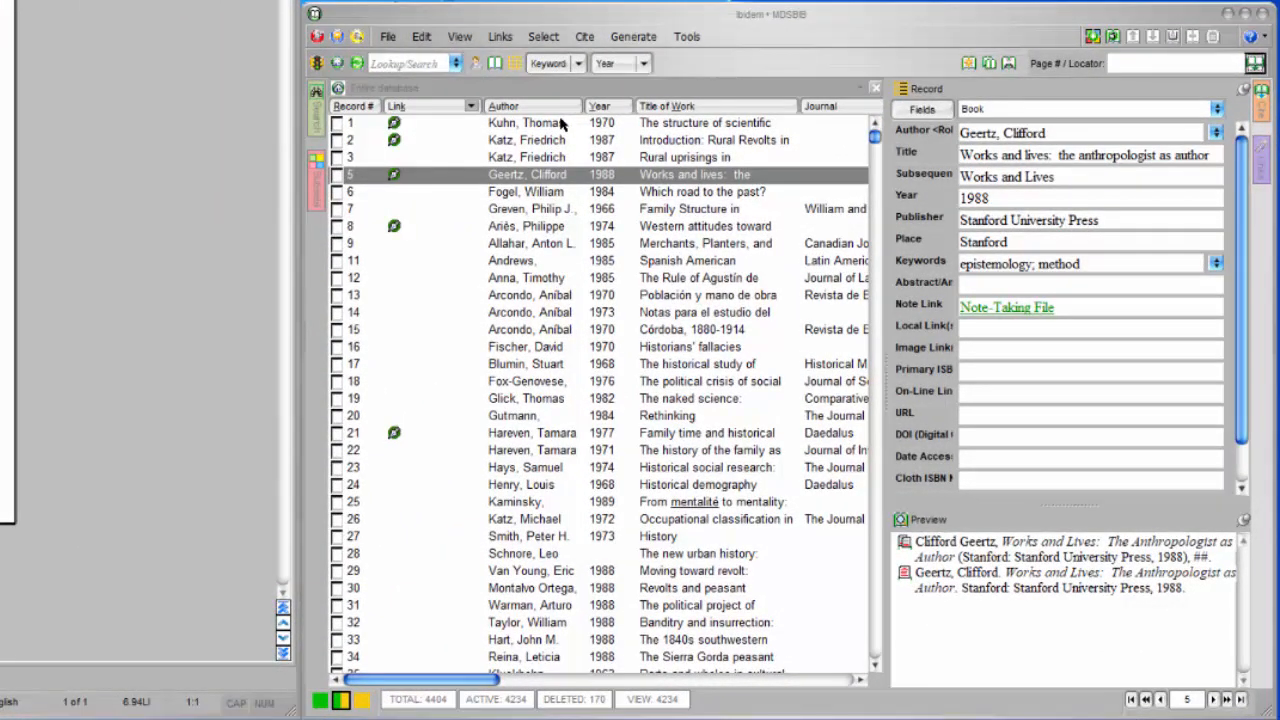
Cite the "Works and lives: the anthropologist as author" record with page locator 45-49, using the default Chicago Manual of Style citation format.
click(561, 122)
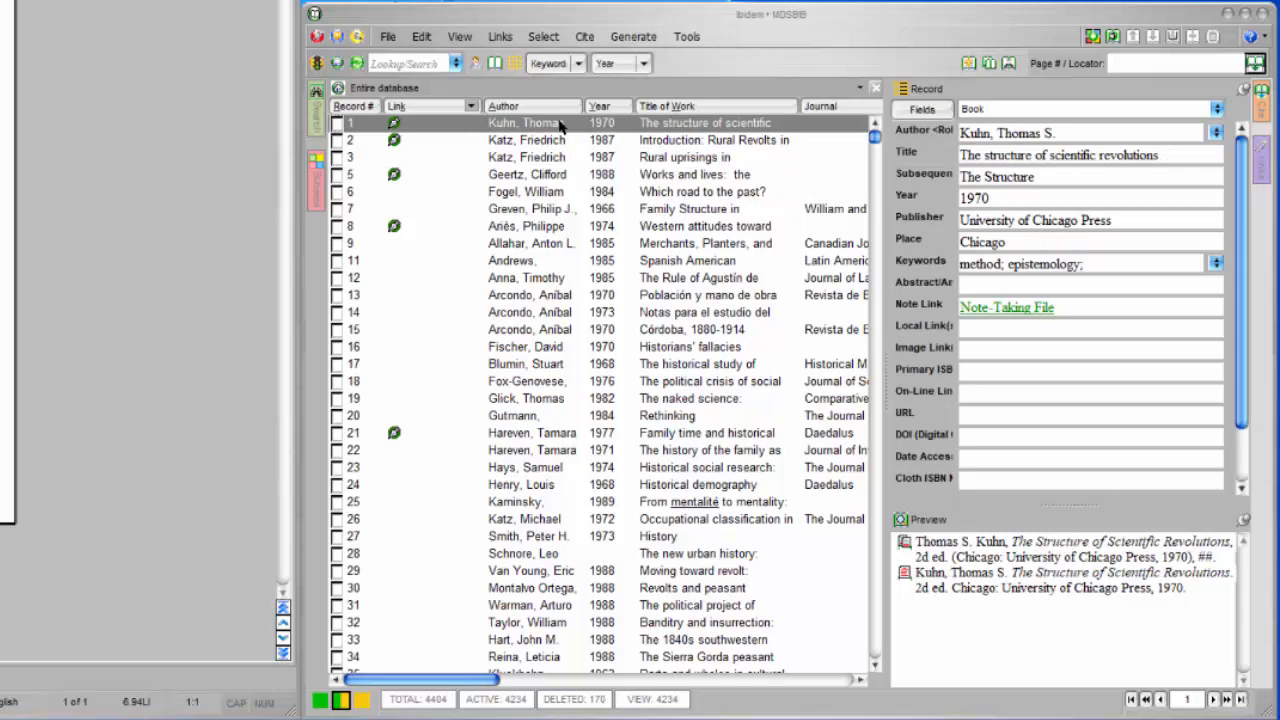
click(523, 179)
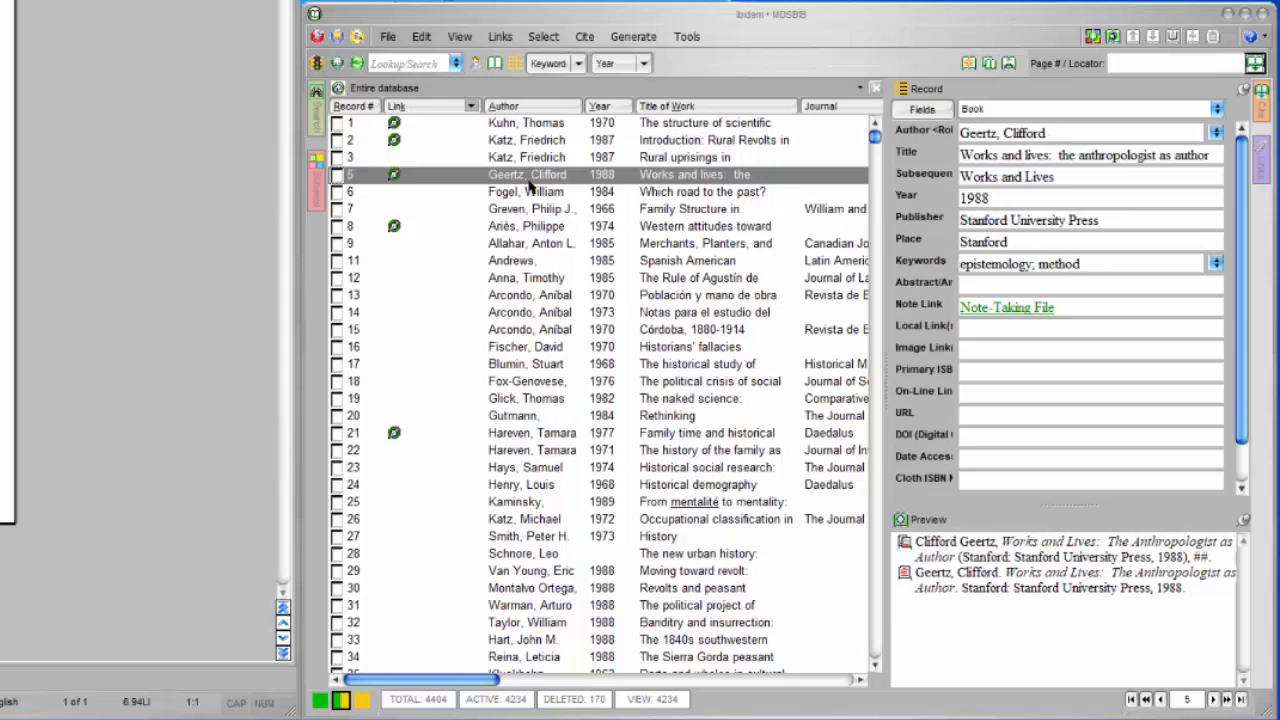
click(1149, 63)
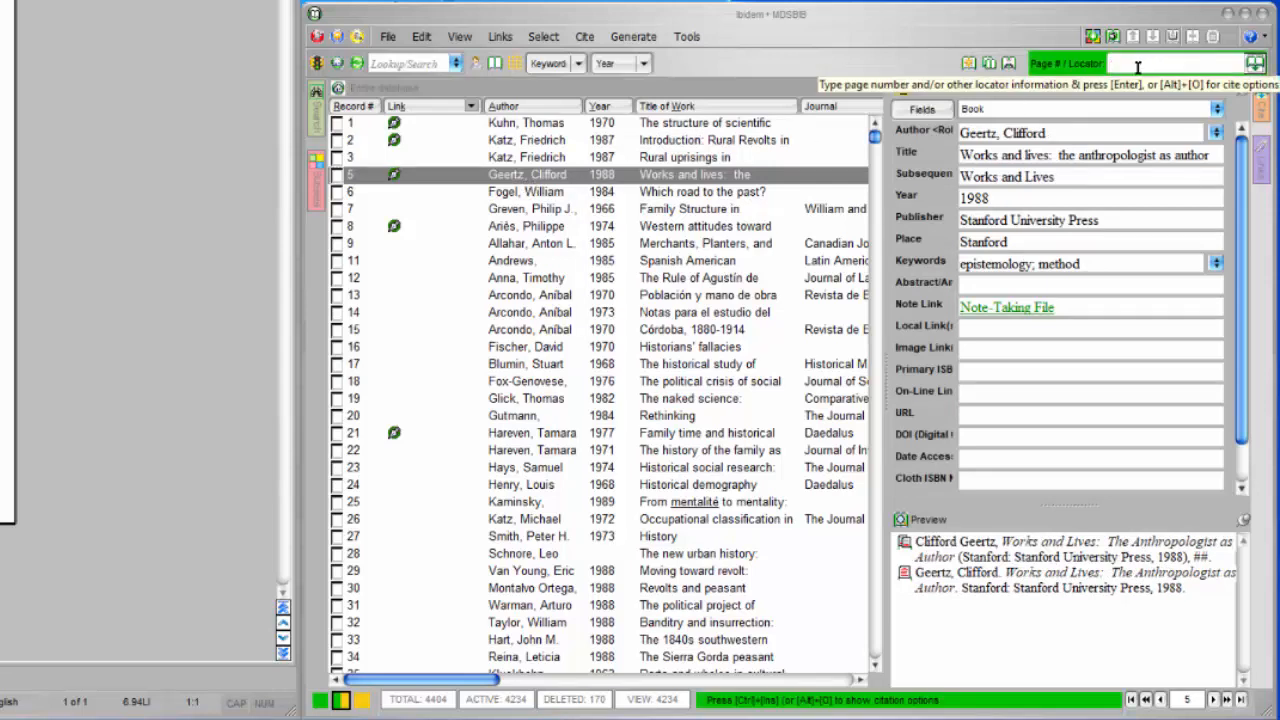
text(45)
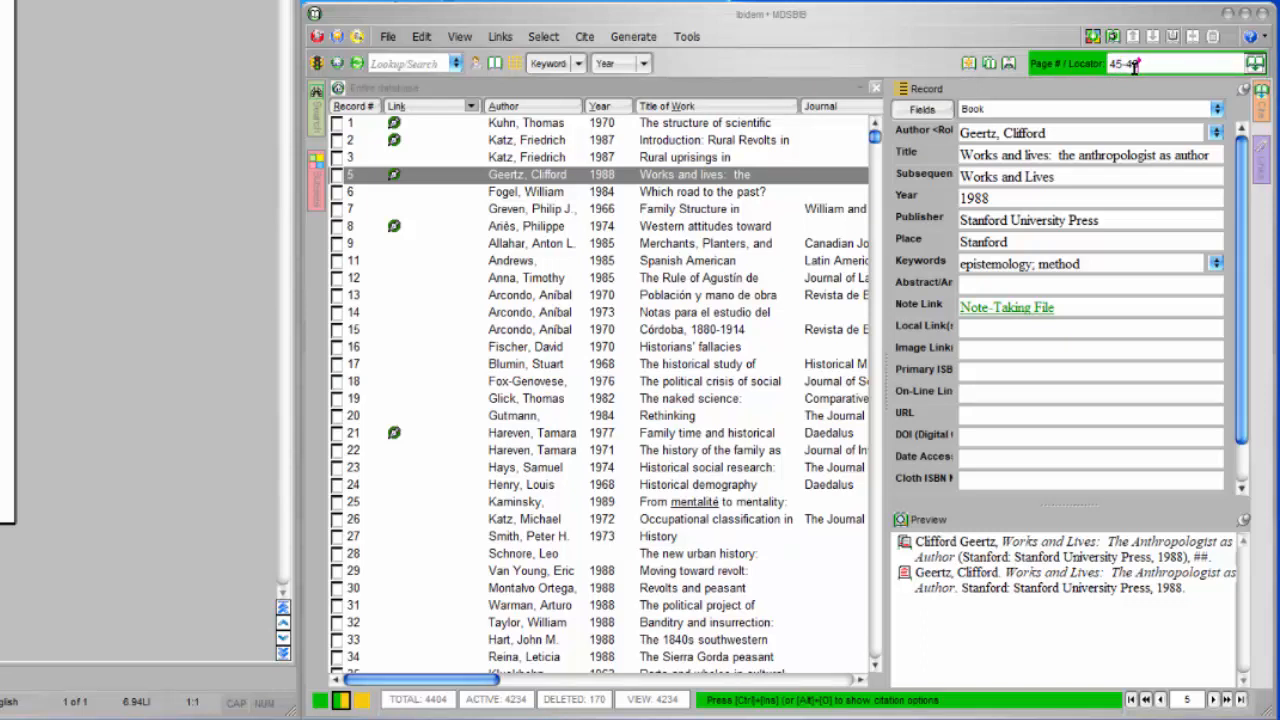
text(-49)
key(Return)
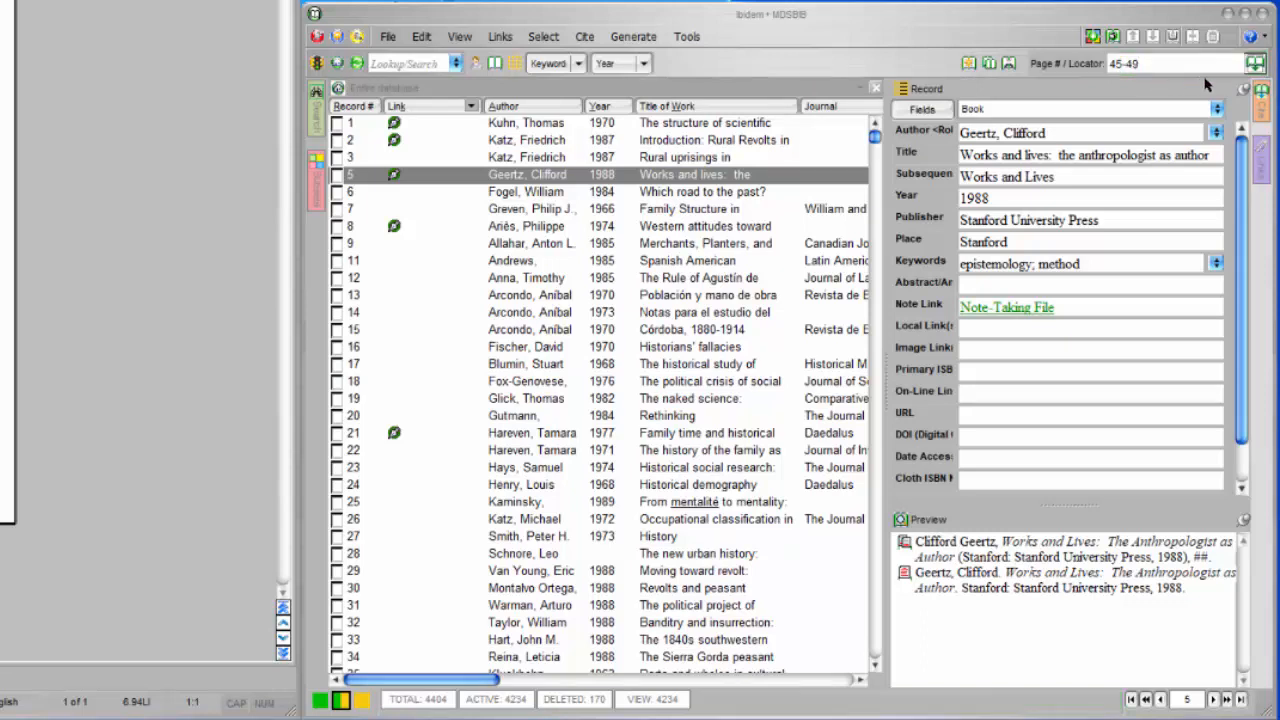
click(1256, 65)
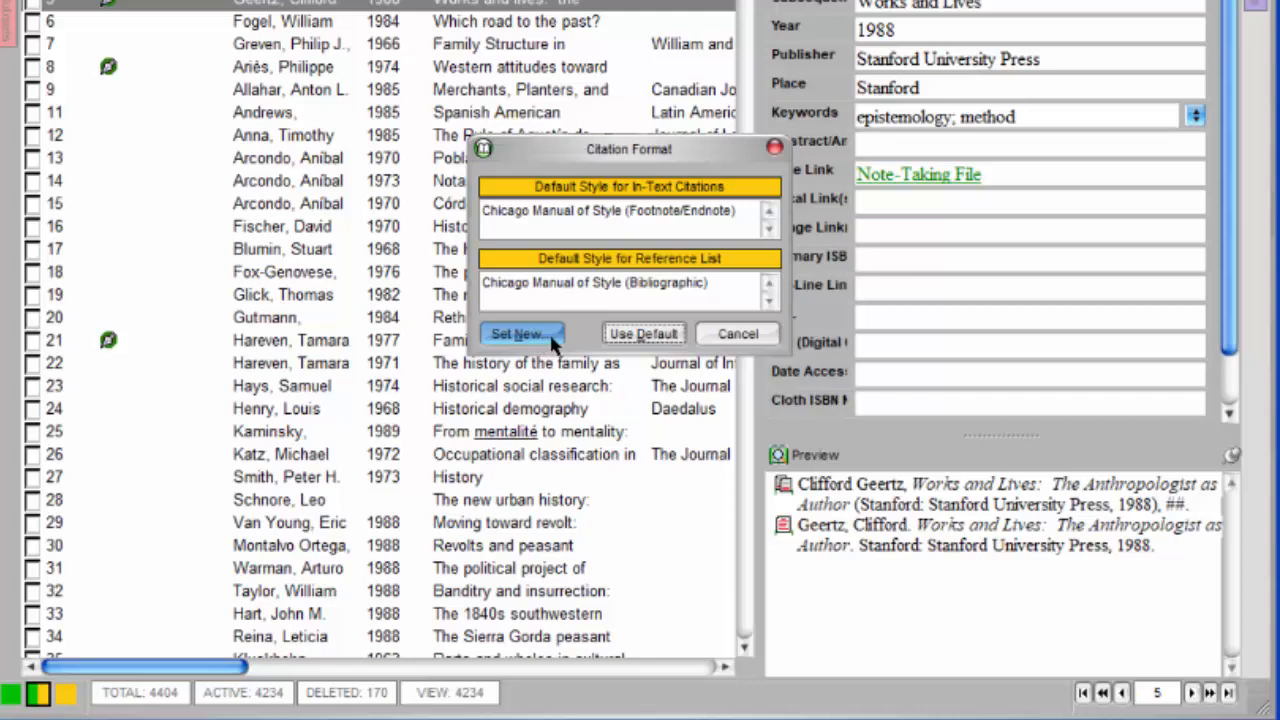
click(652, 338)
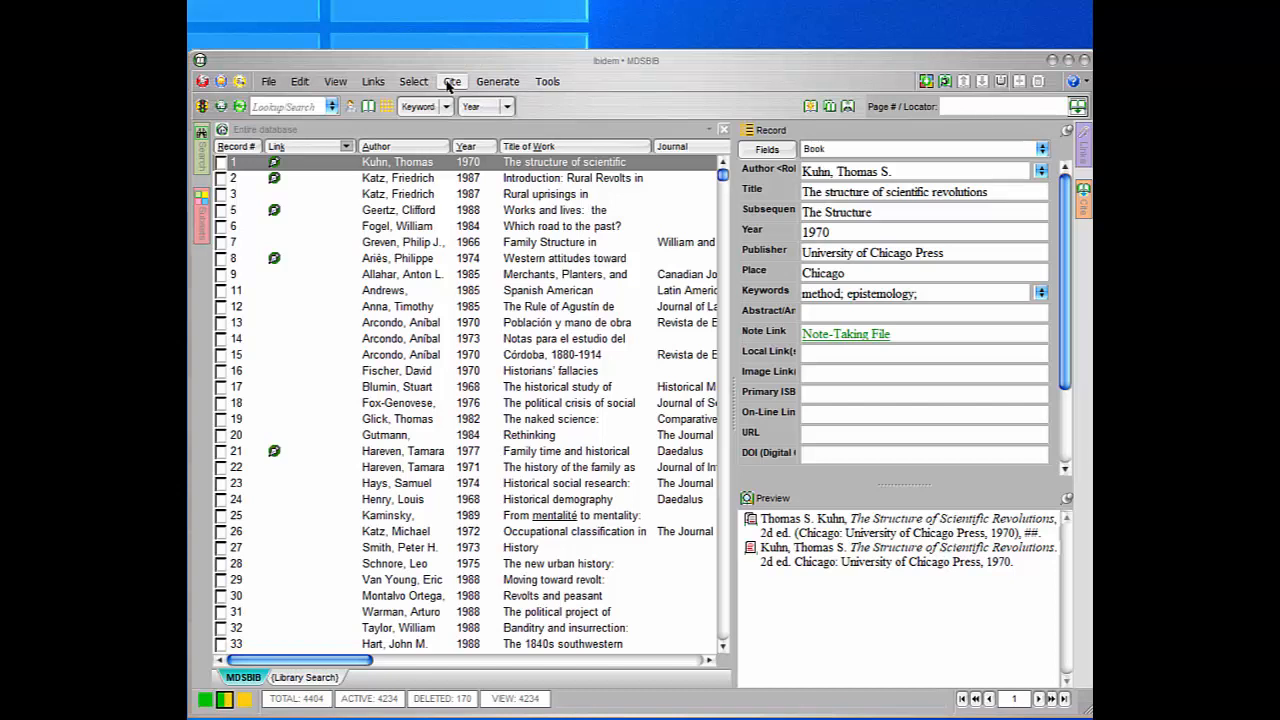
Open the document's citation and reference style settings and select MDSBIB as its database.
click(450, 83)
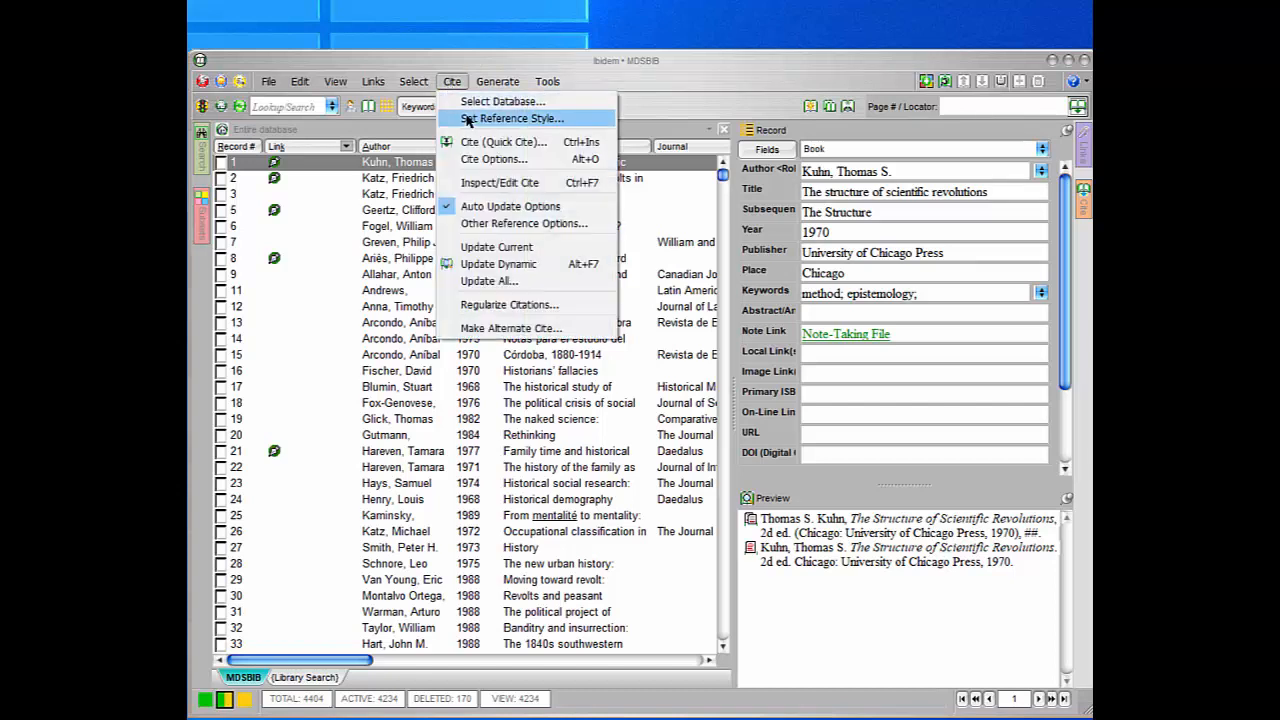
click(468, 120)
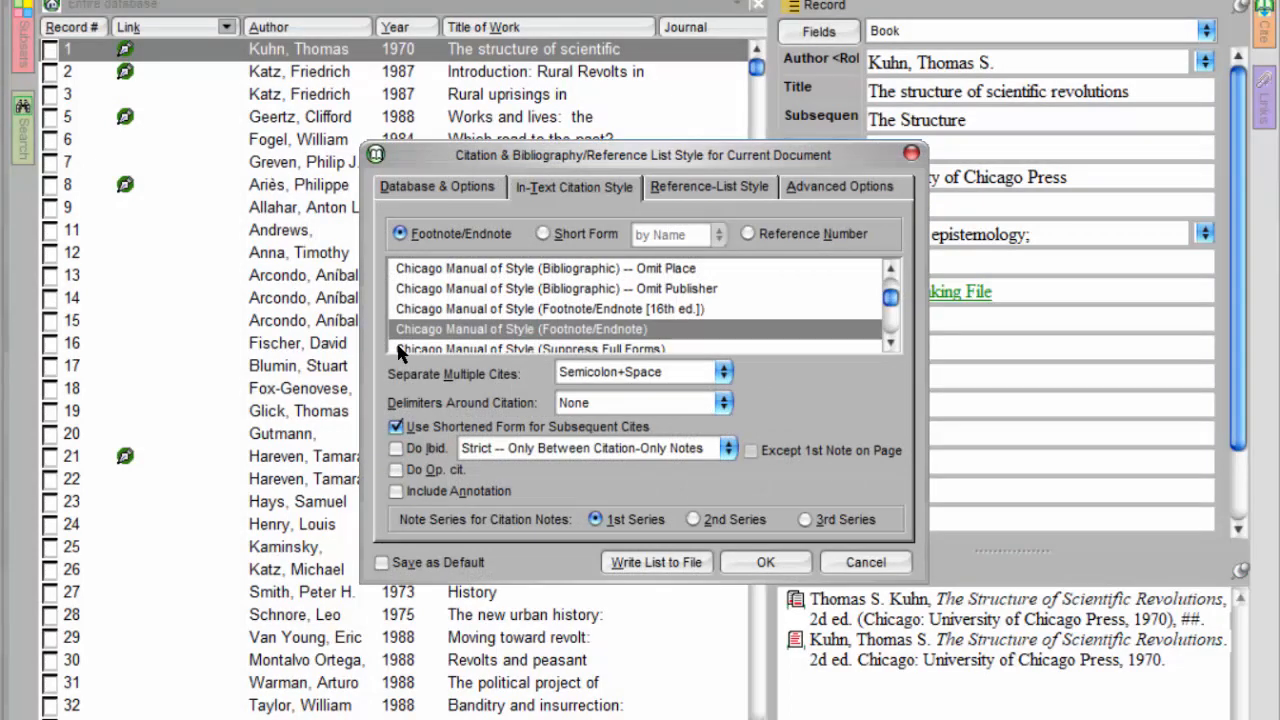
click(462, 189)
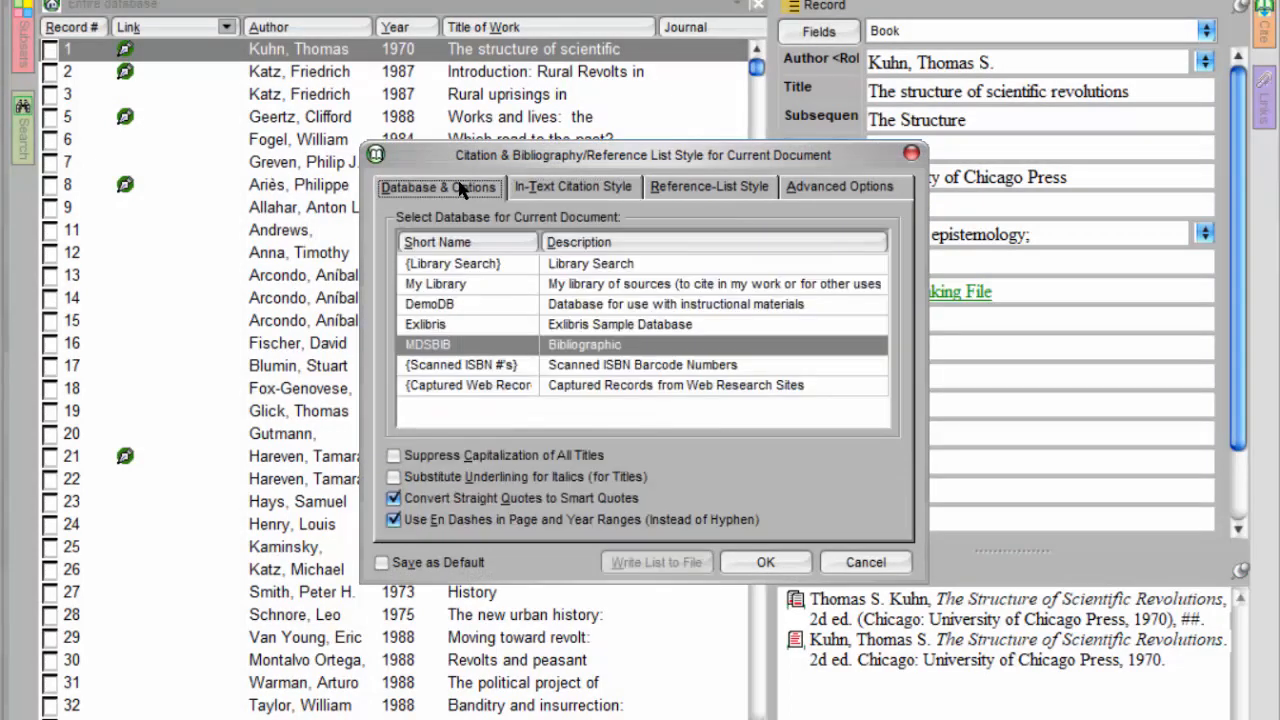
click(492, 350)
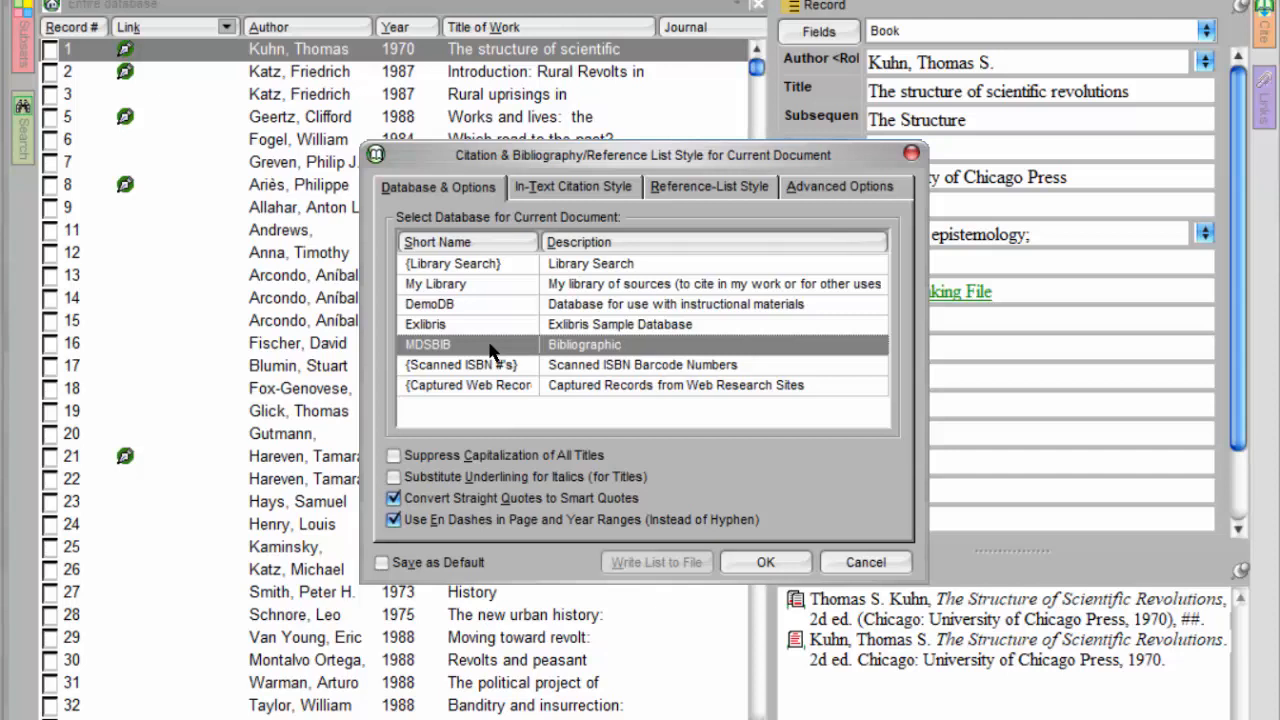
Set the in-text citation style to Modern Language Assoc (Footnote/Endnote) with citation notes in the 1st Series.
click(614, 193)
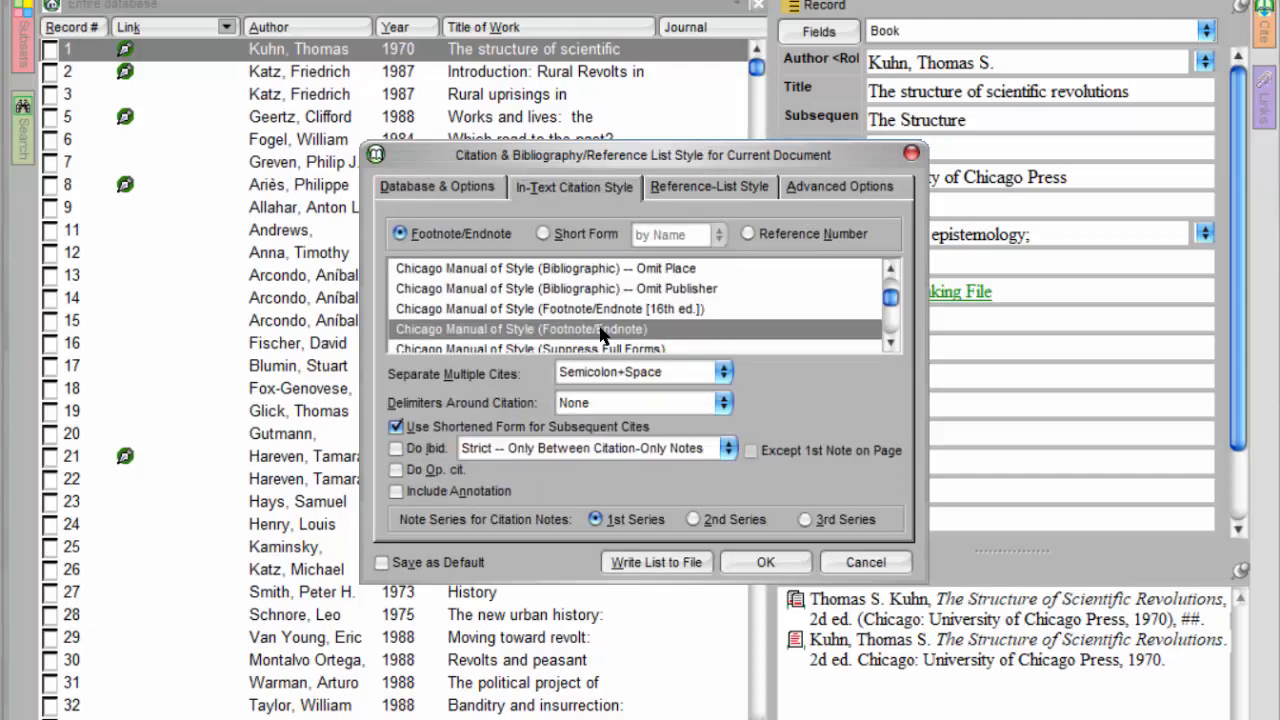
scroll(590, 285, down, 5)
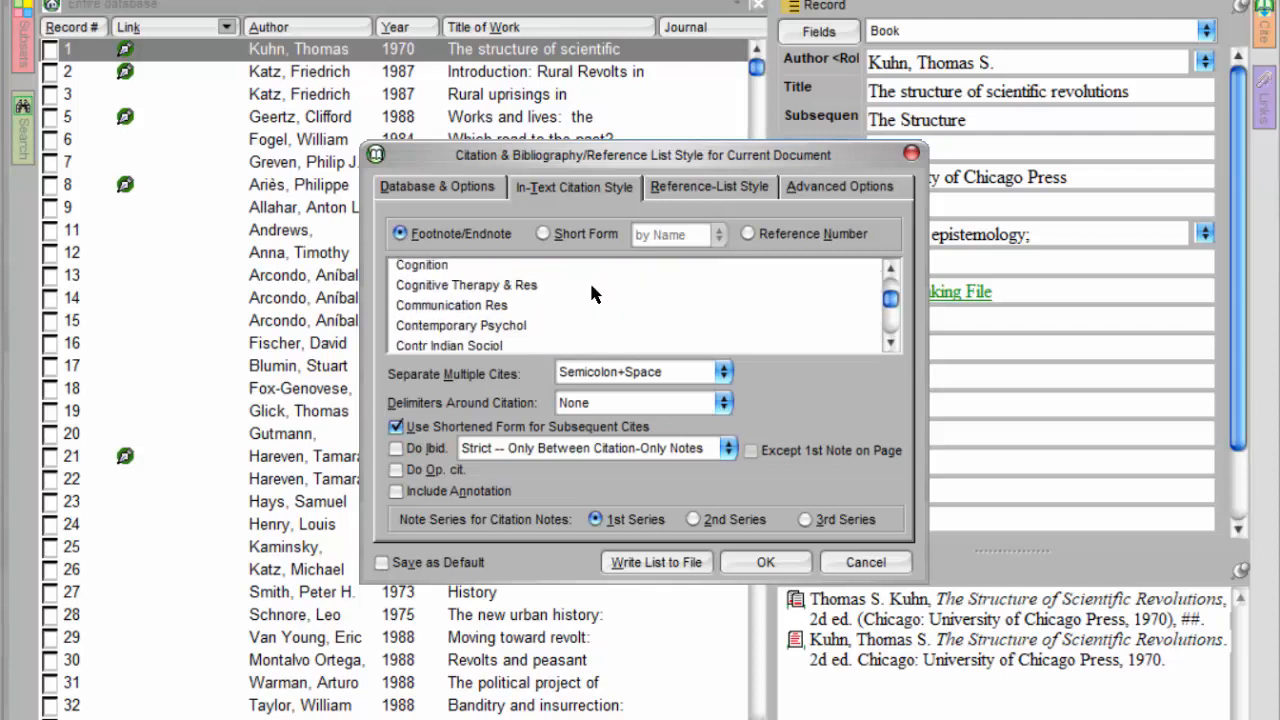
scroll(590, 285, down, 15)
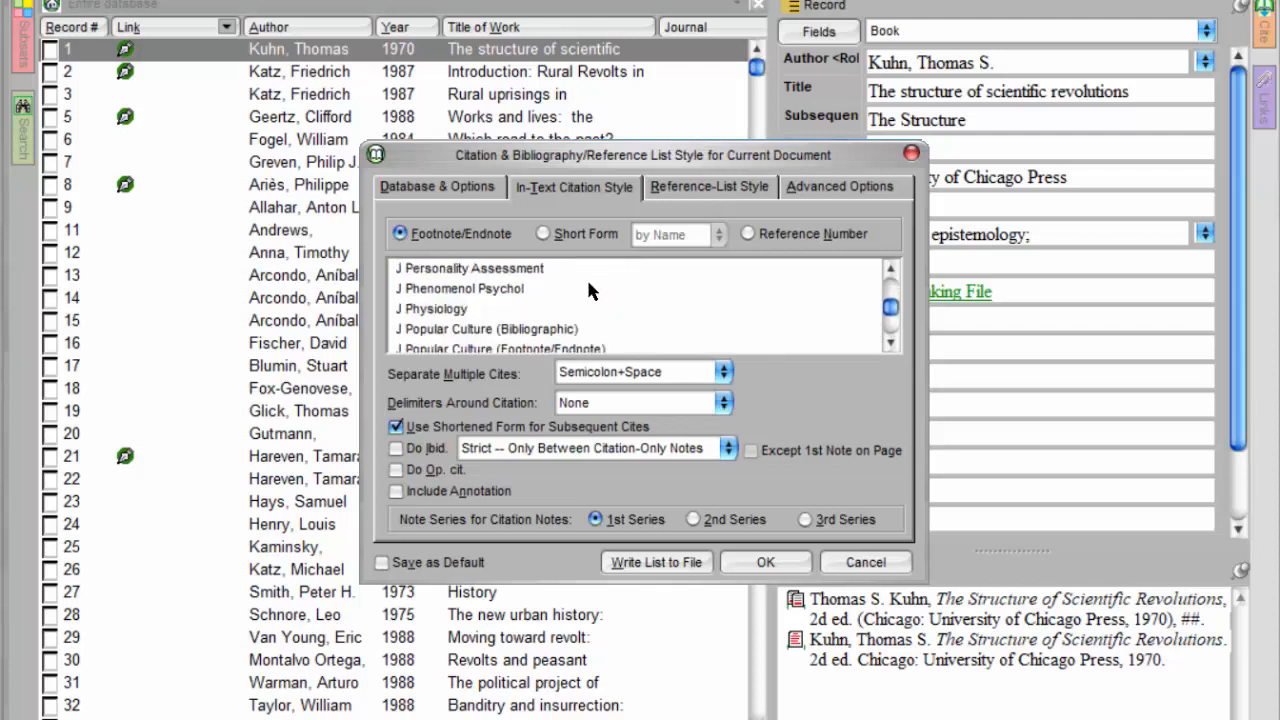
scroll(588, 290, down, 15)
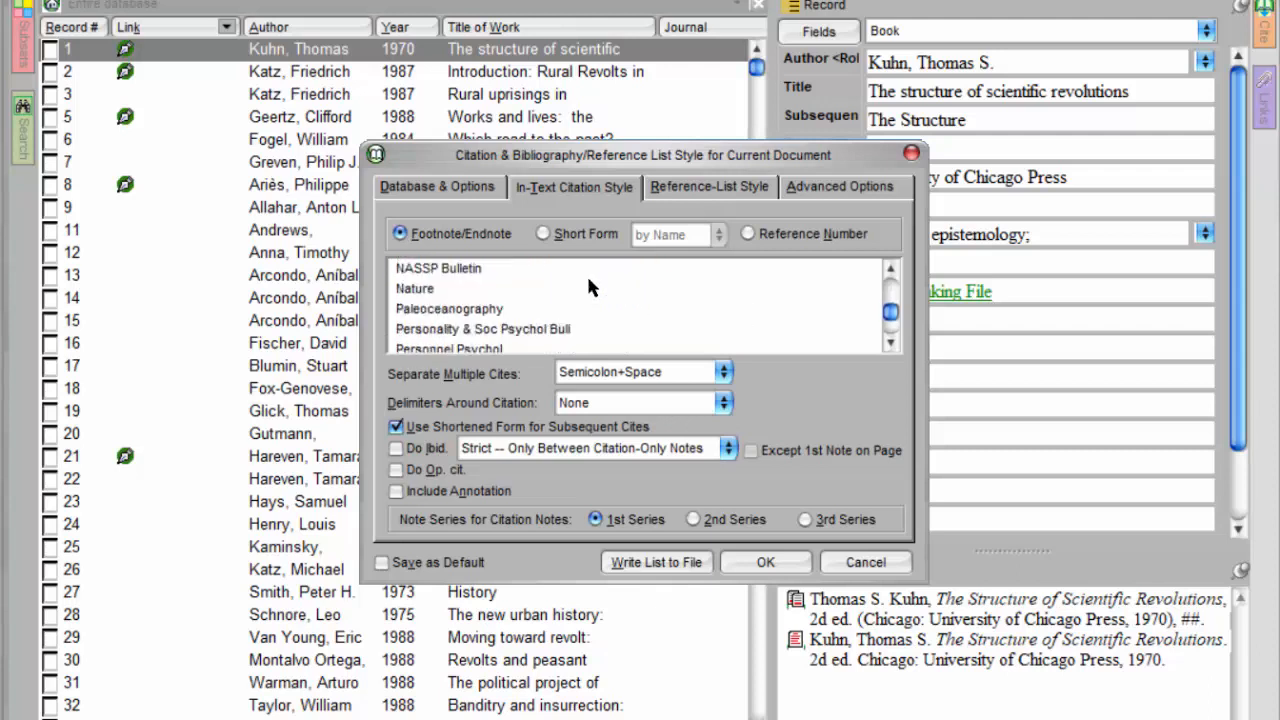
scroll(588, 280, up, 4)
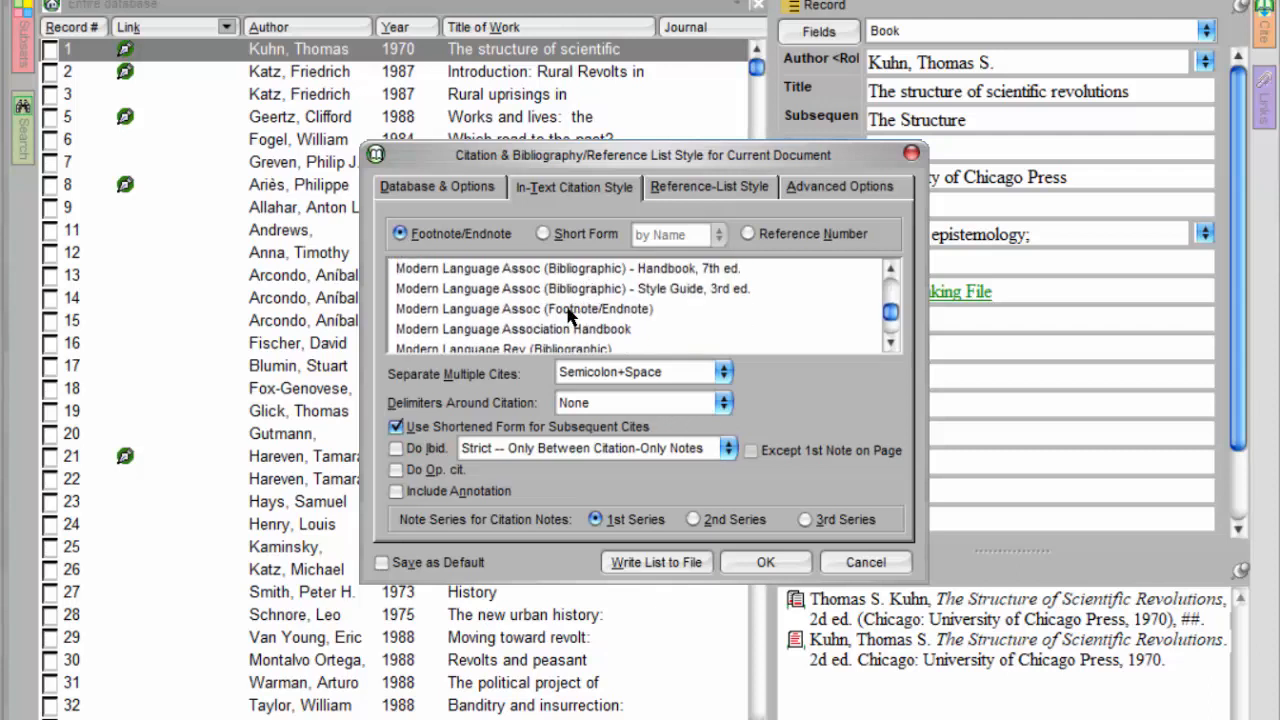
click(569, 312)
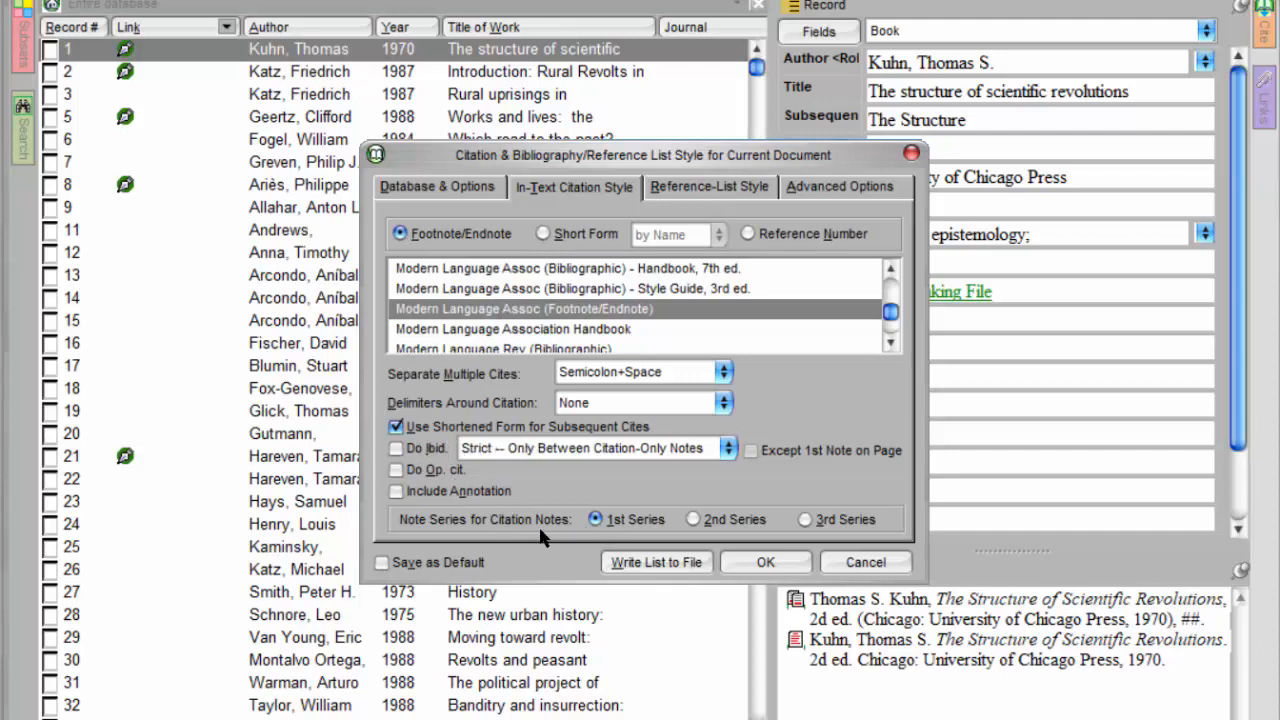
click(621, 522)
Review the matching Modern Language Assoc (Bibliographic) reference list style and the advanced options, and apply the document's style settings.
click(731, 194)
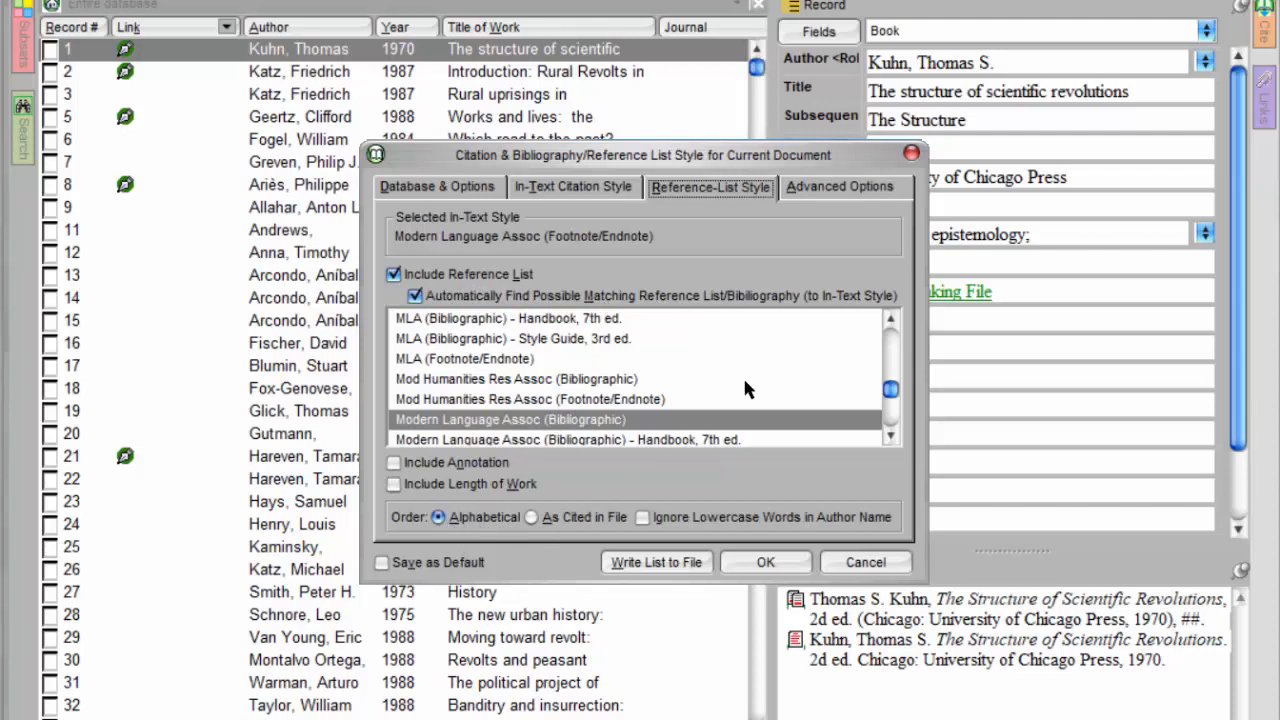
click(838, 192)
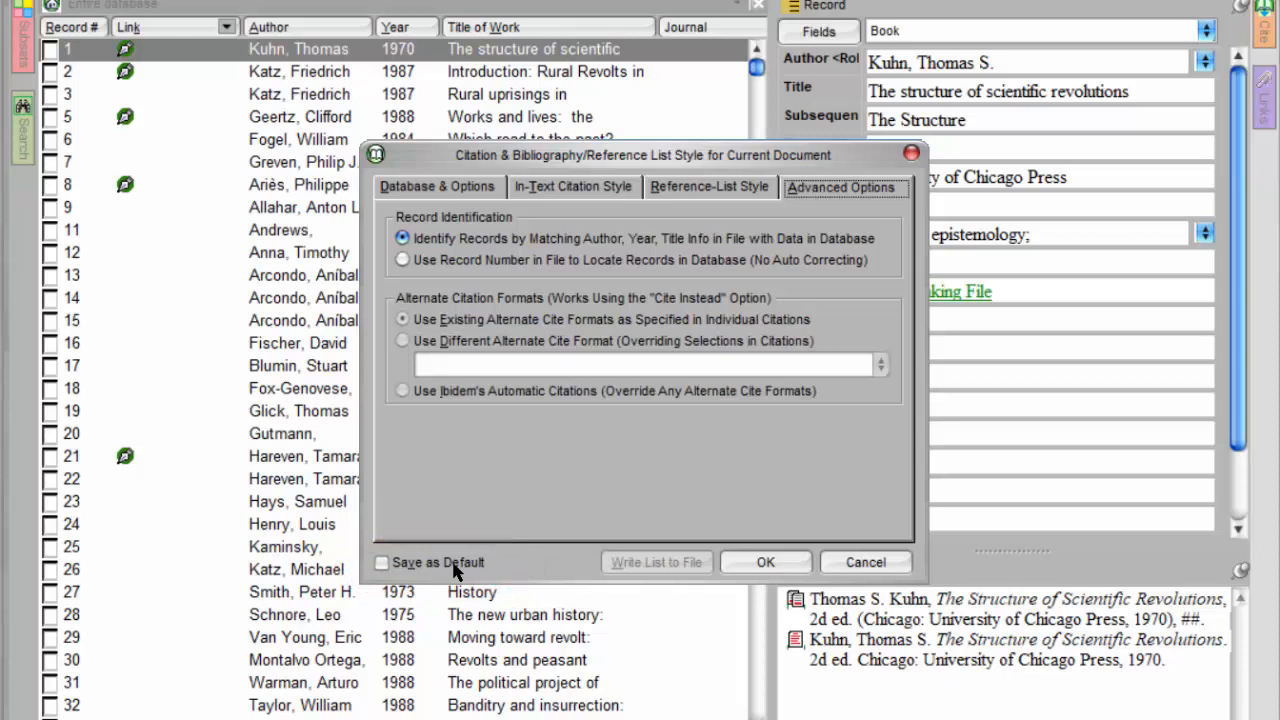
click(761, 568)
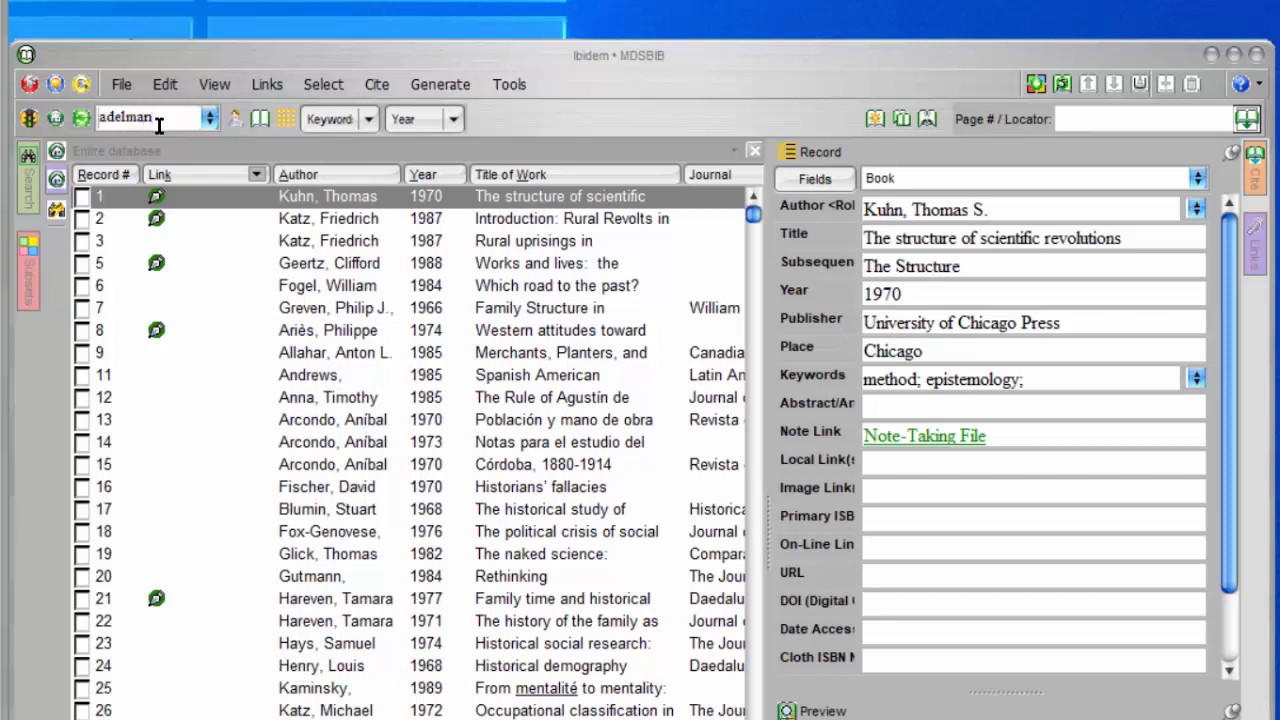
Search the database by the entered author surname, select "Institutions, Property, and Economic Development in Latin America", and start its page locator.
click(235, 115)
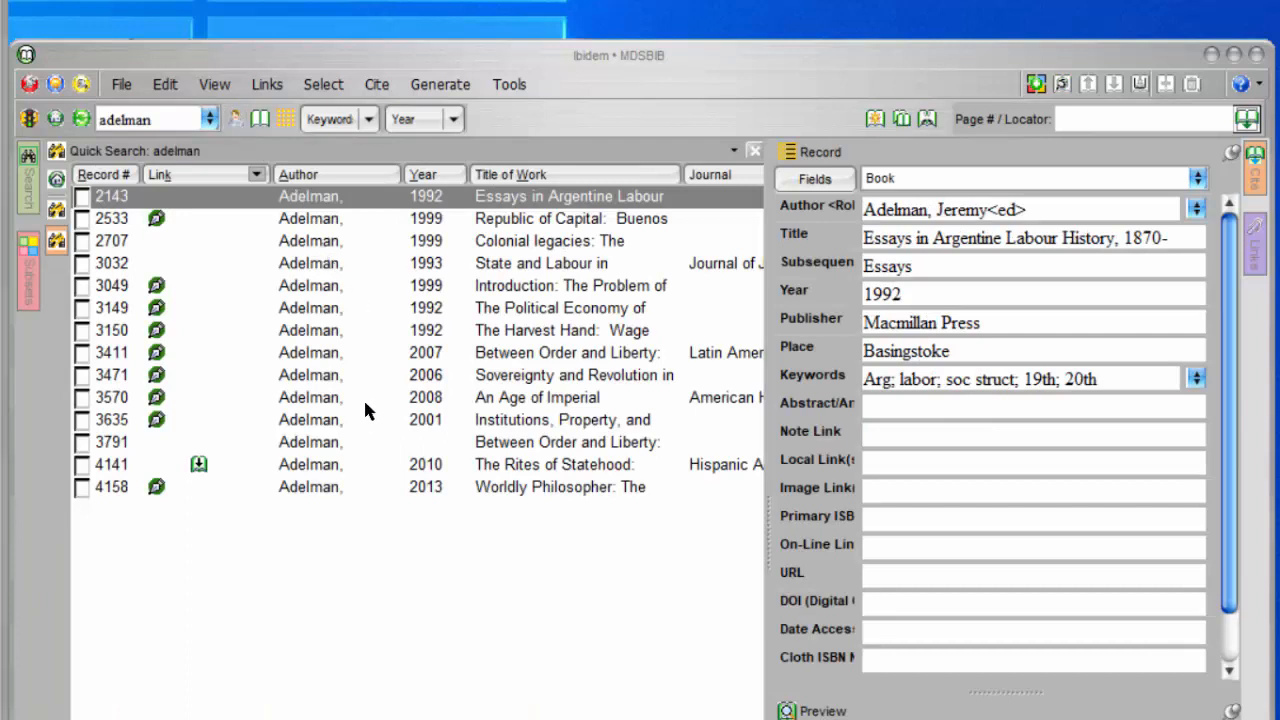
click(330, 422)
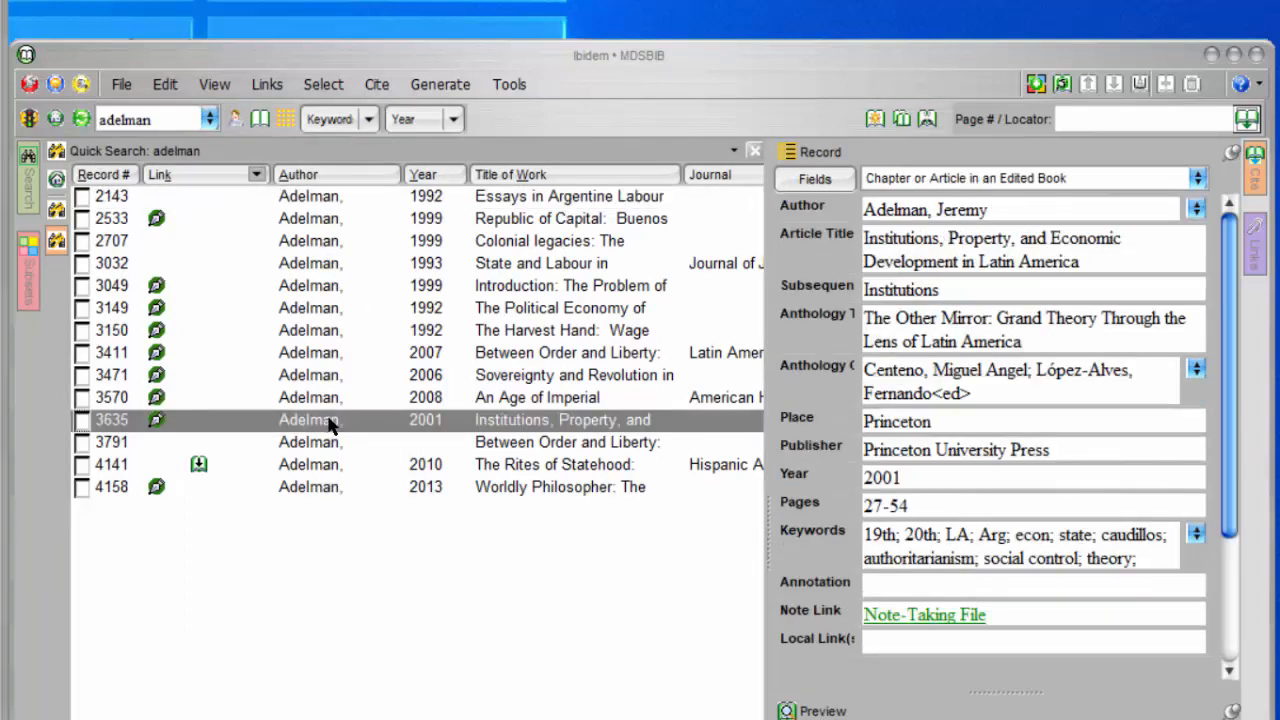
click(1097, 119)
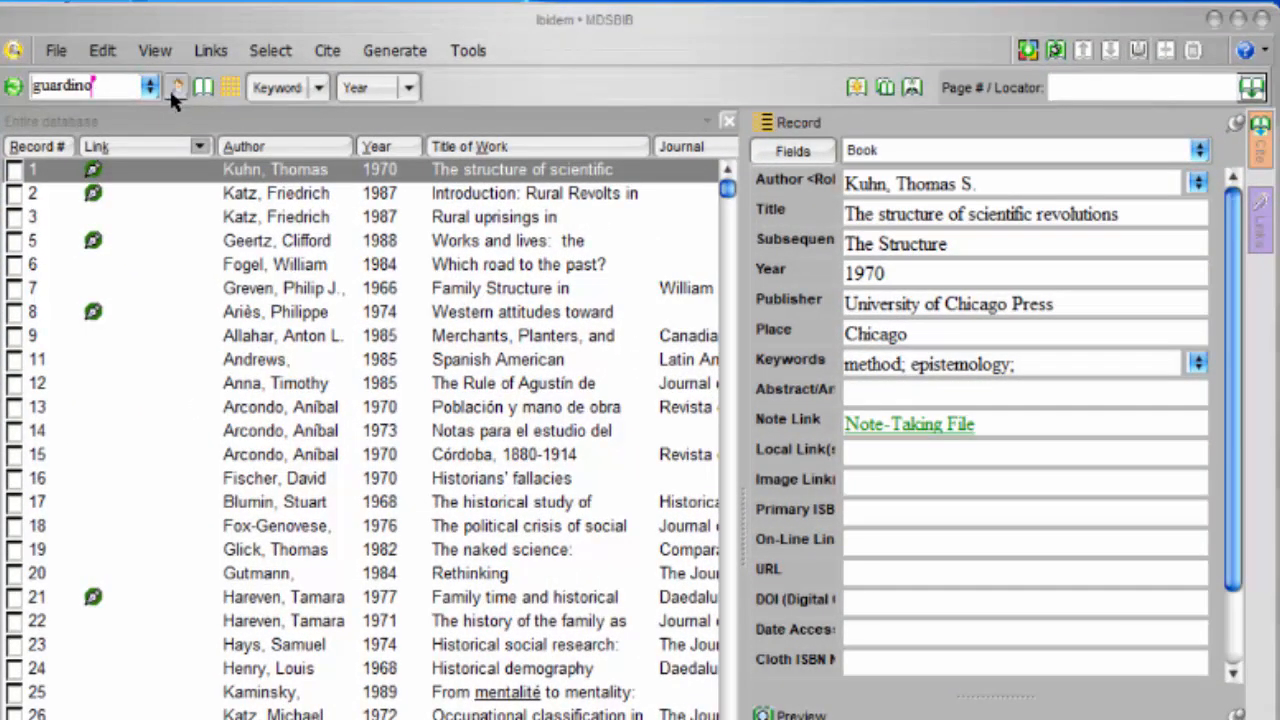
Search by the newly entered author surname and cite "The Time for Liberty: Popular Political Culture in Oaxaca, 1750-1850" with page locator 34.
click(172, 88)
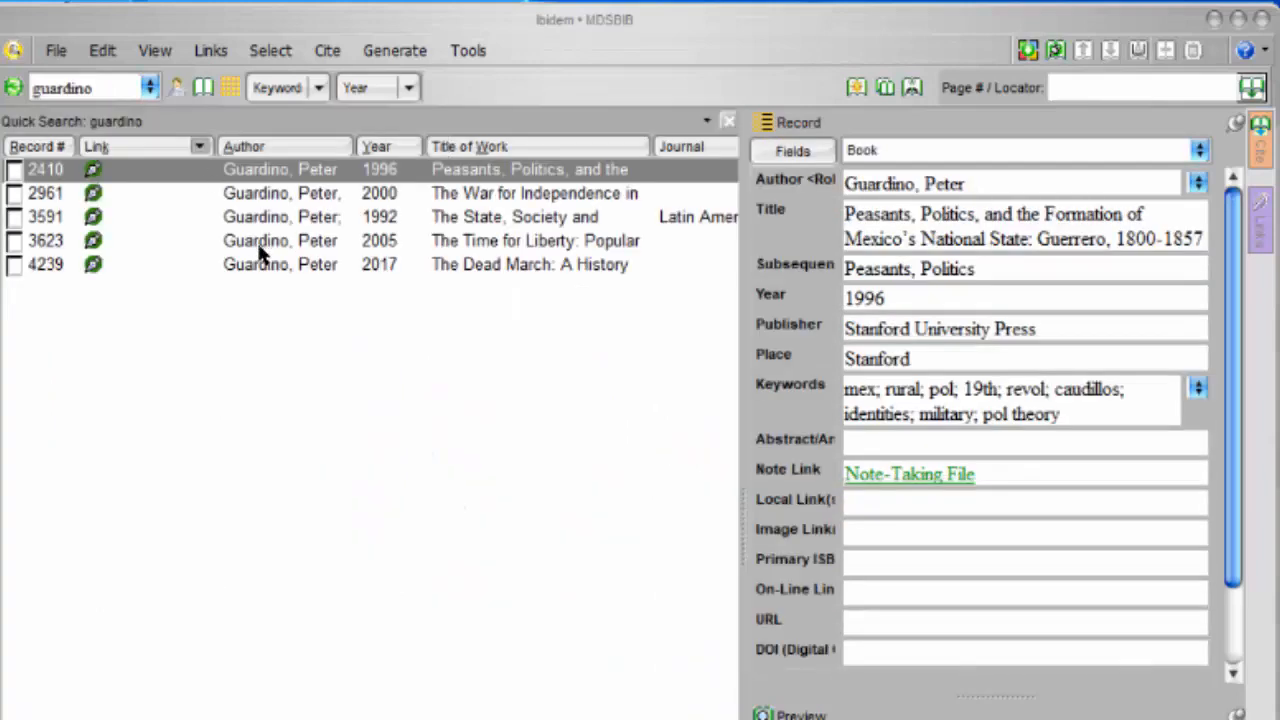
click(259, 245)
click(1113, 84)
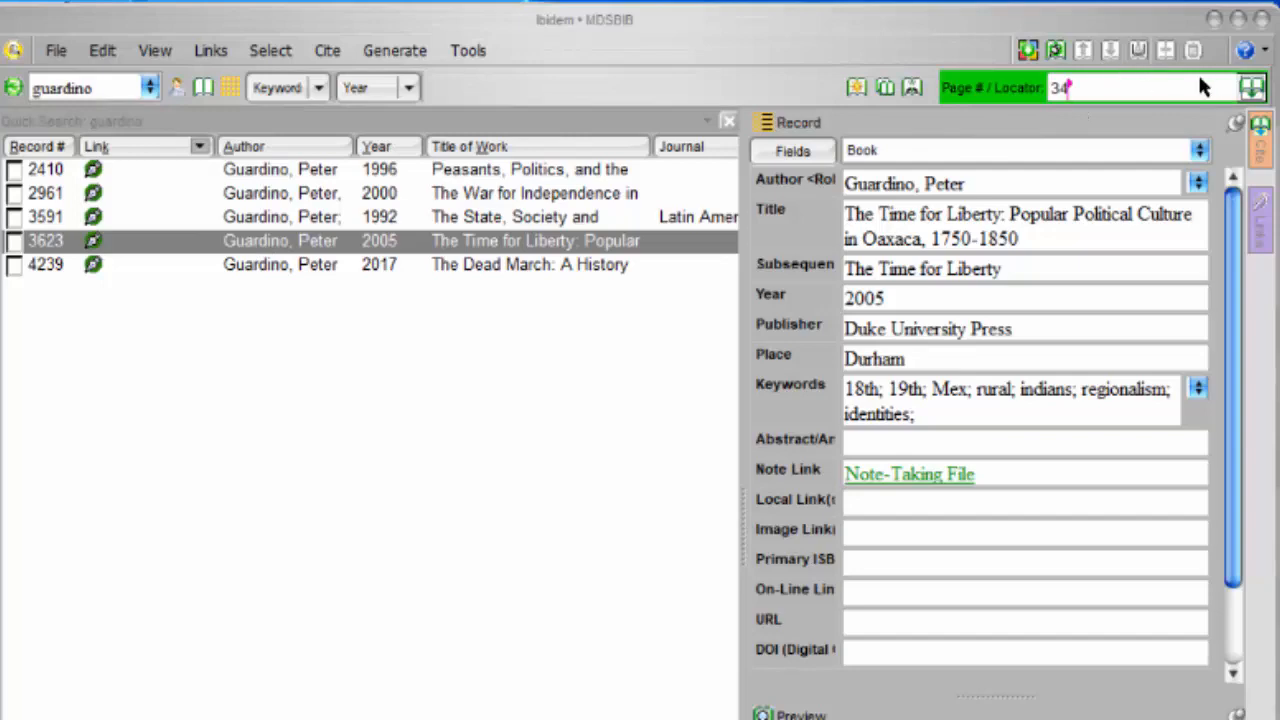
click(1250, 88)
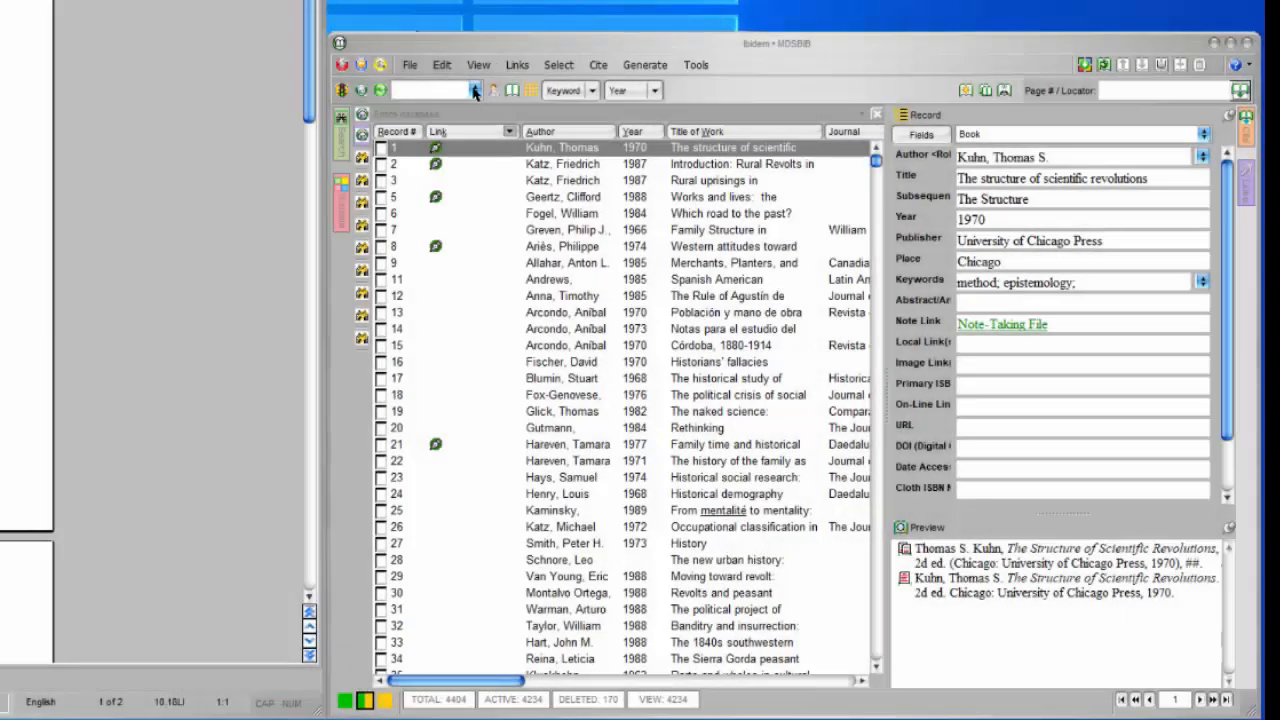
Rerun the recent author search for "Institutions, Property, and Economic Development in Latin America" and cite that record without a page number.
click(475, 90)
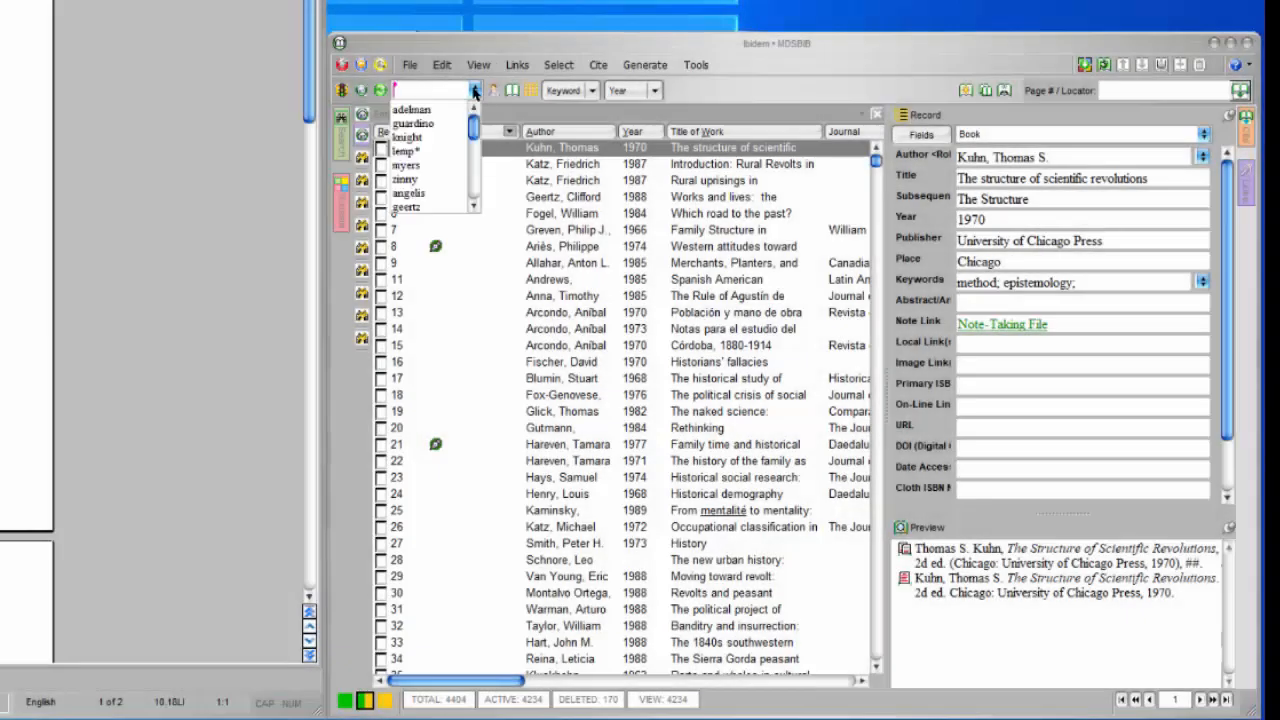
click(431, 110)
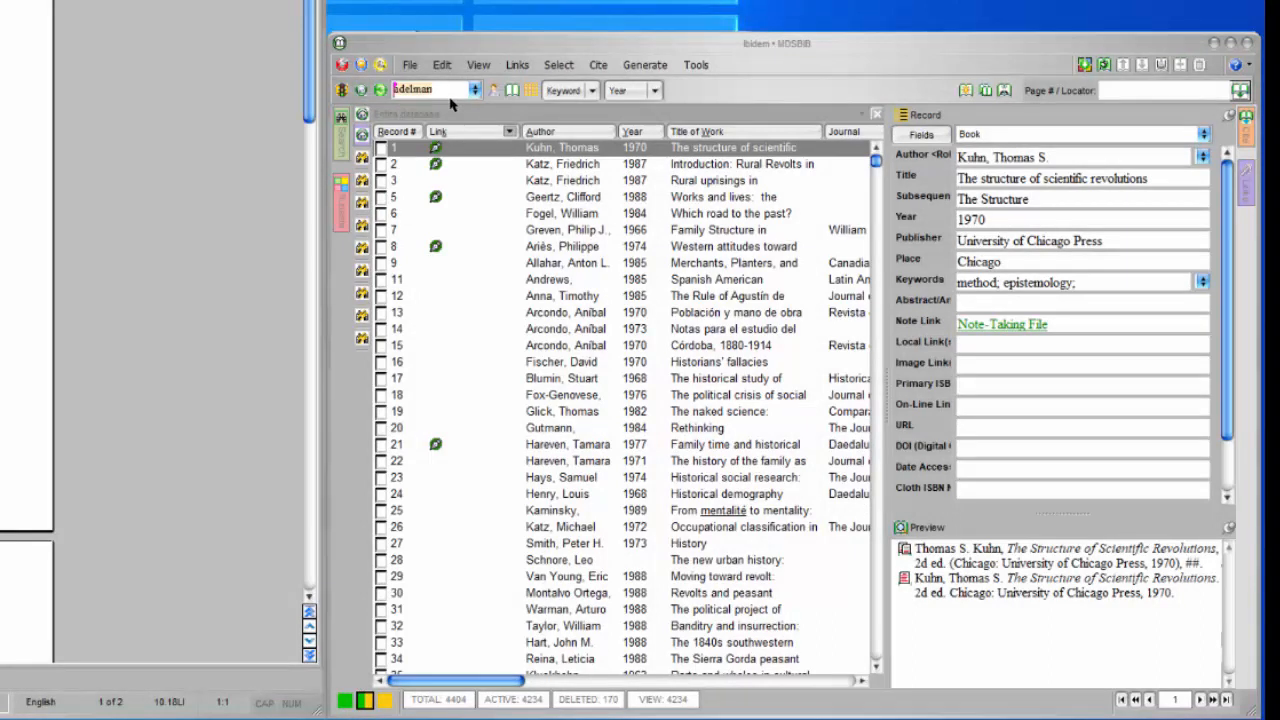
click(494, 91)
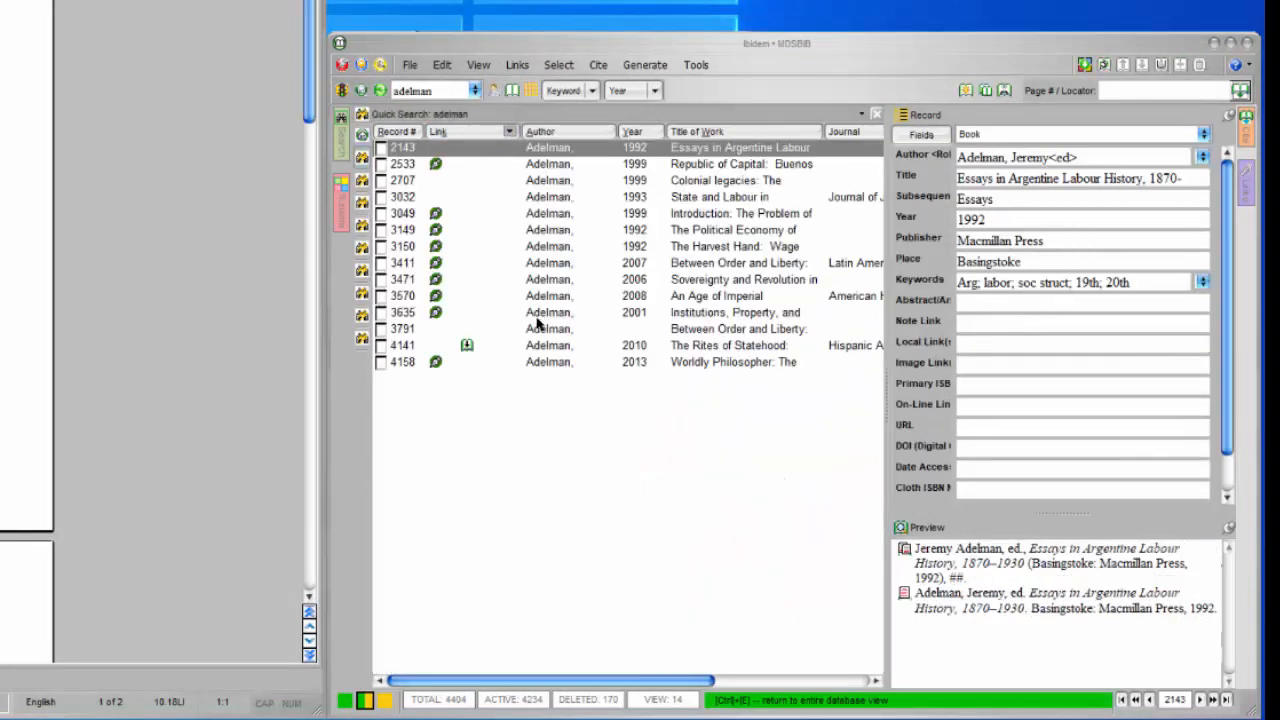
click(535, 314)
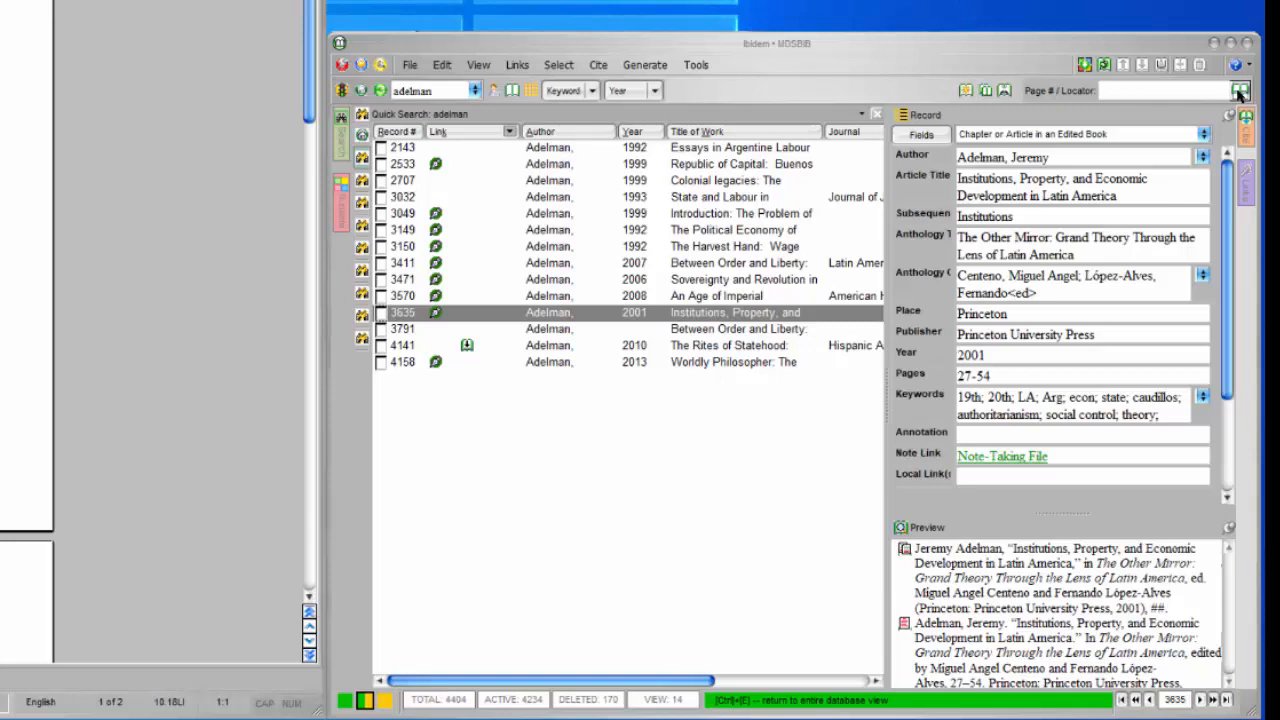
click(1240, 91)
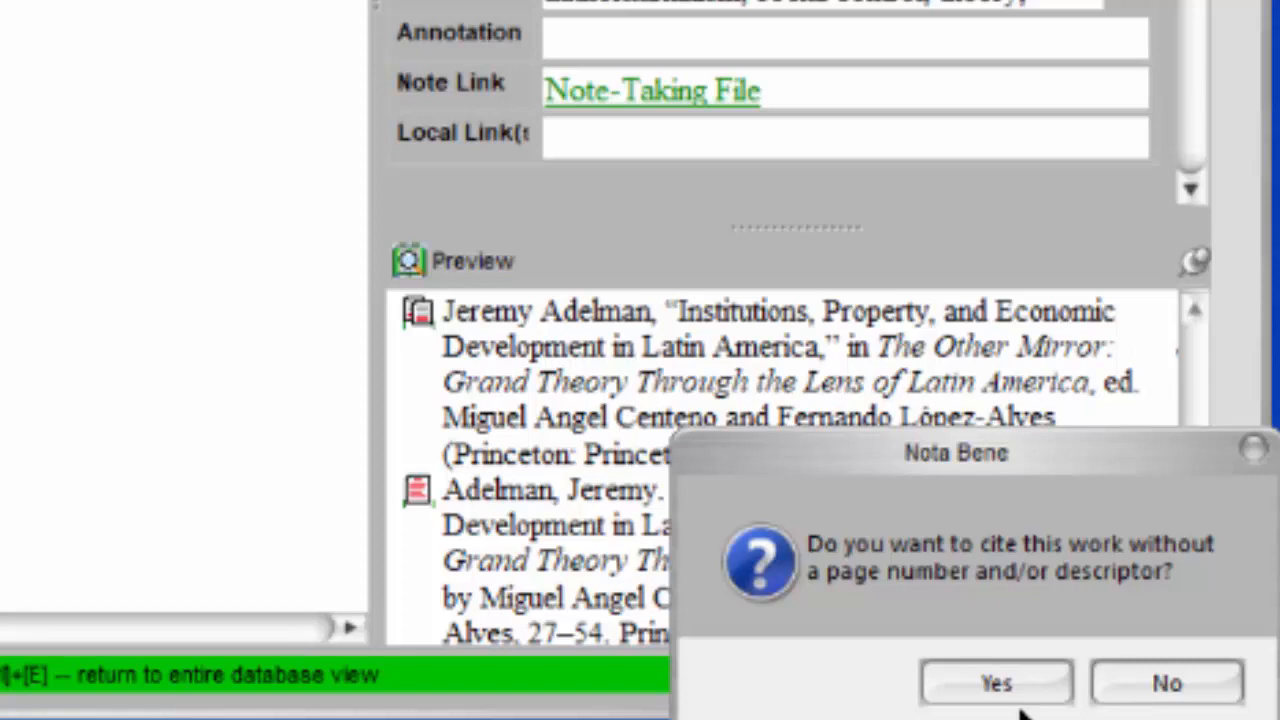
click(1014, 686)
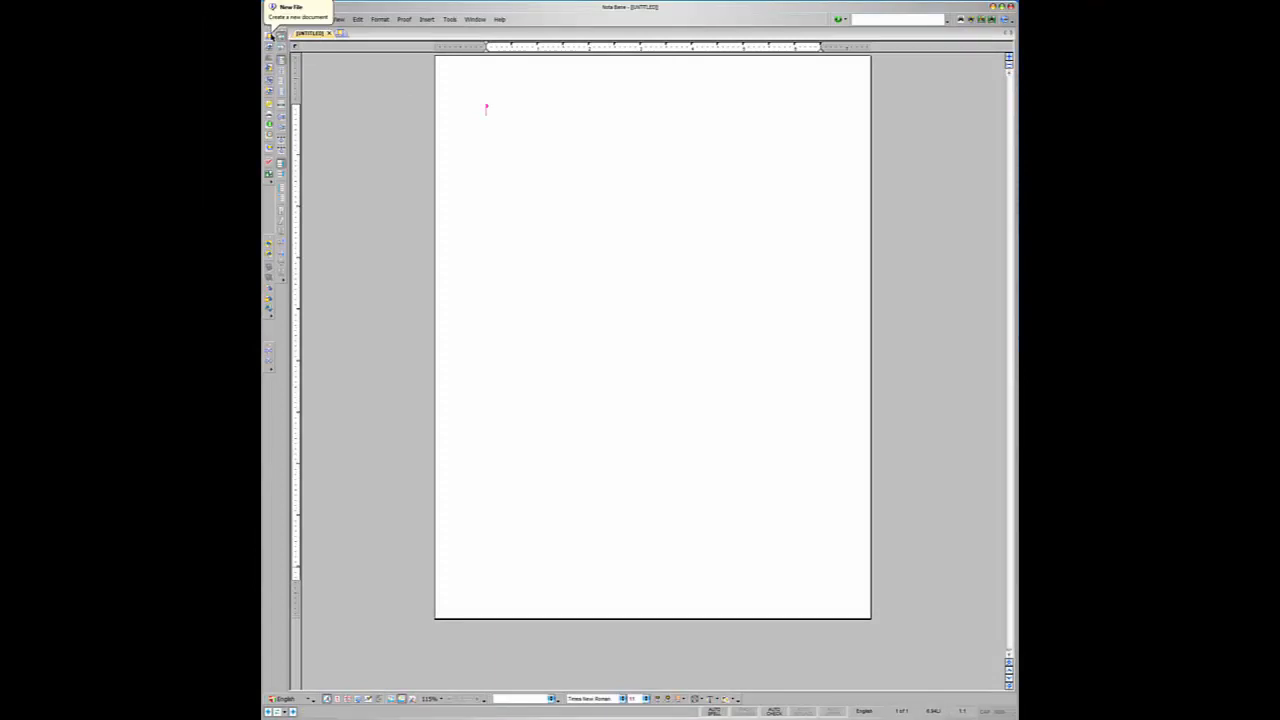
Open the choice of academic style manual templates for a new standard document.
click(270, 34)
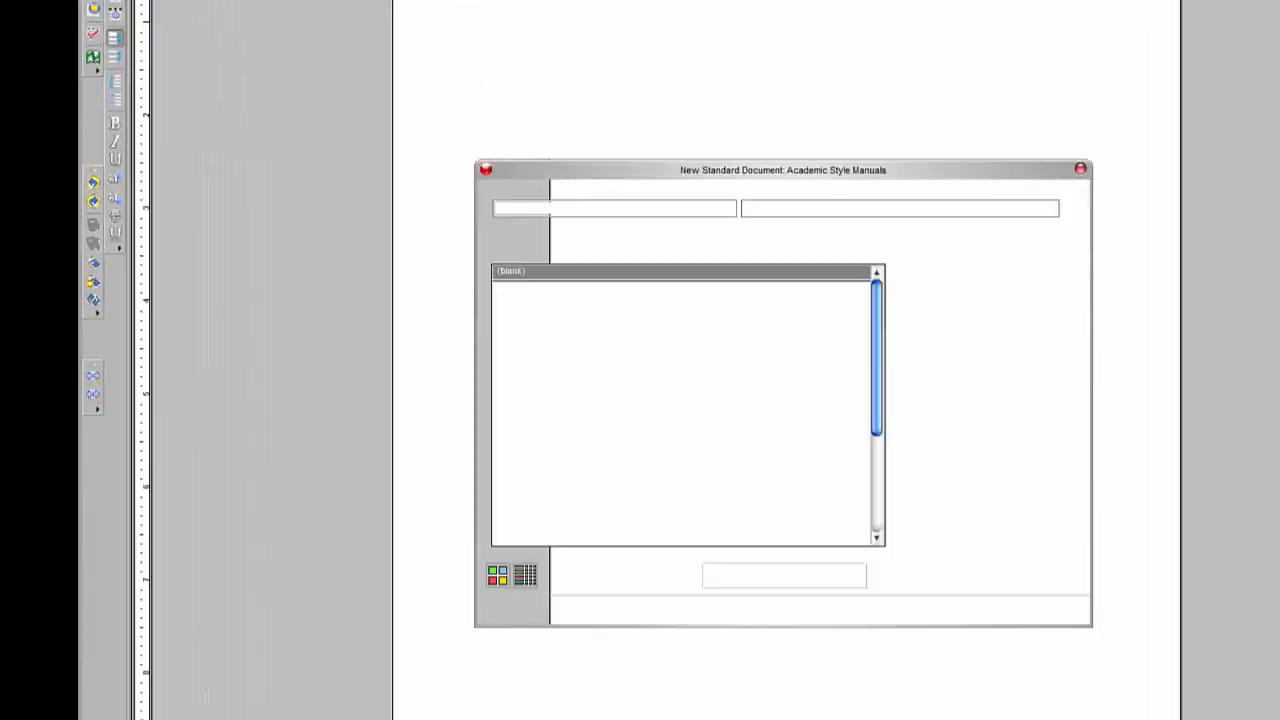